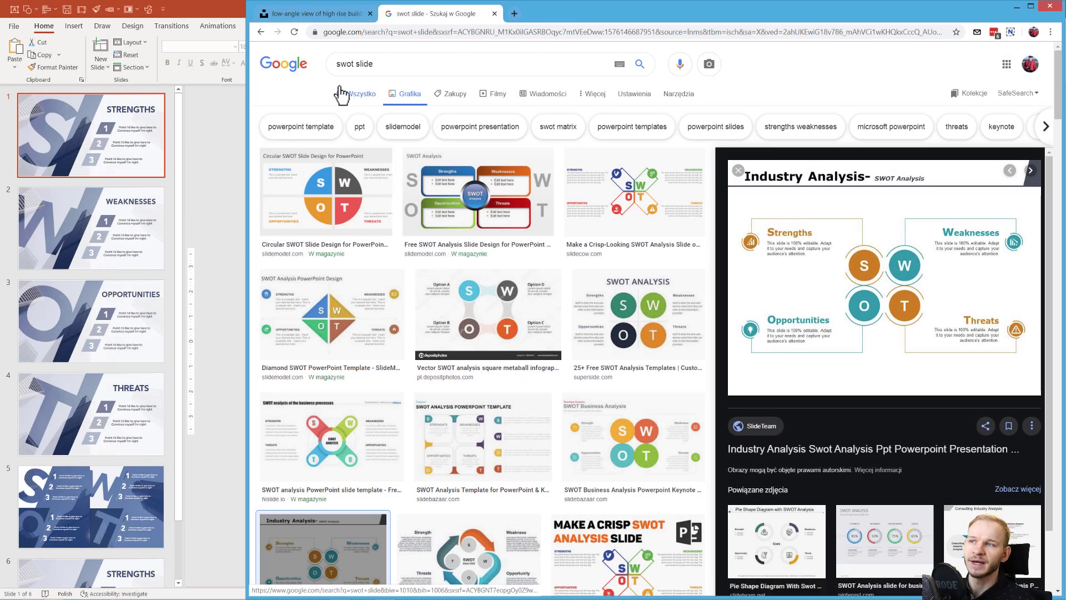
# Step: Preview the Circular SWOT Slide Design for PowerPoint result among the 'swot slide' image results
pyautogui.click(356, 183)
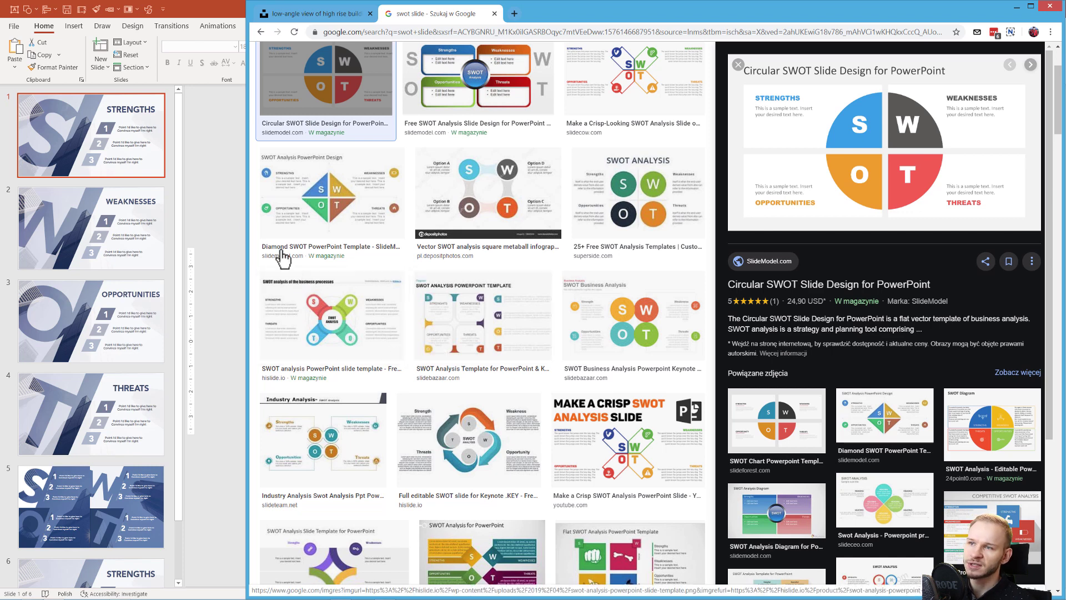
# Step: Review the STRENGTHS, OPPORTUNITIES, THREATS and combined four-quadrant SWOT slides in PowerPoint
pyautogui.click(220, 206)
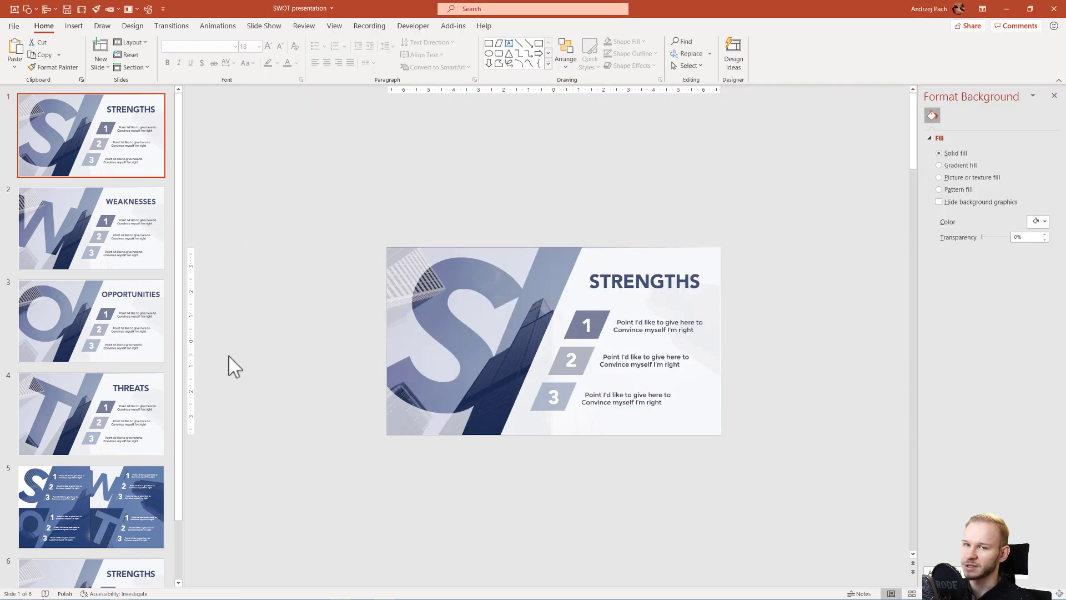
pyautogui.click(101, 155)
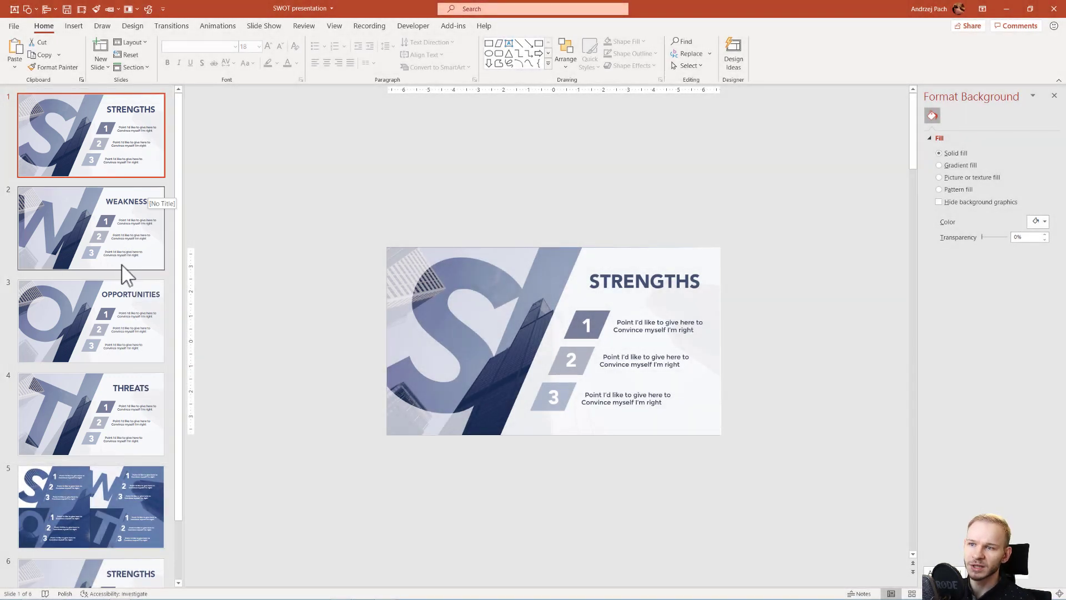
pyautogui.click(121, 326)
pyautogui.click(143, 405)
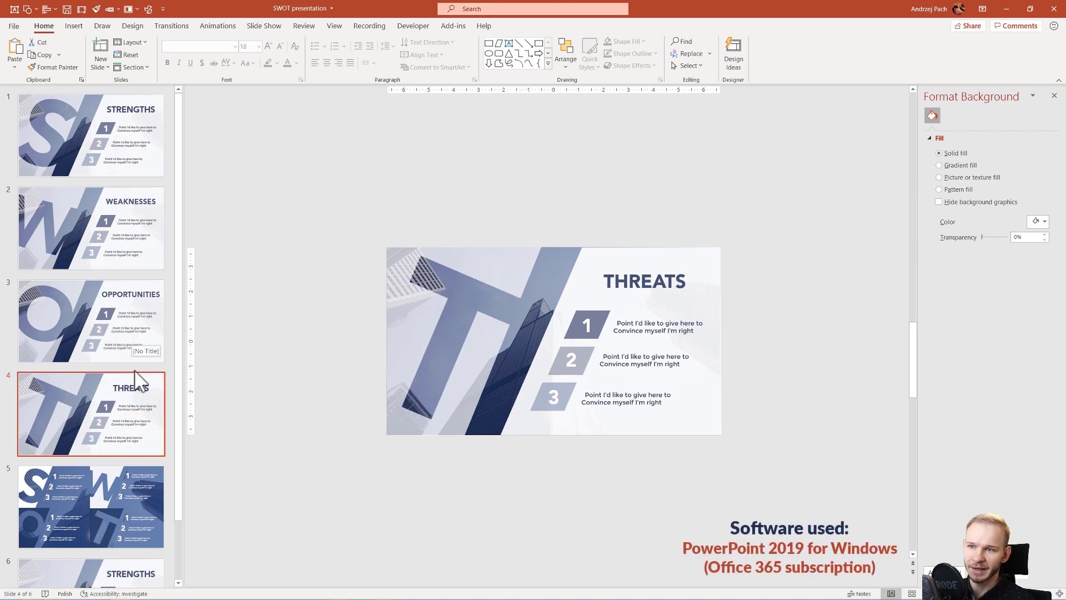
pyautogui.click(130, 505)
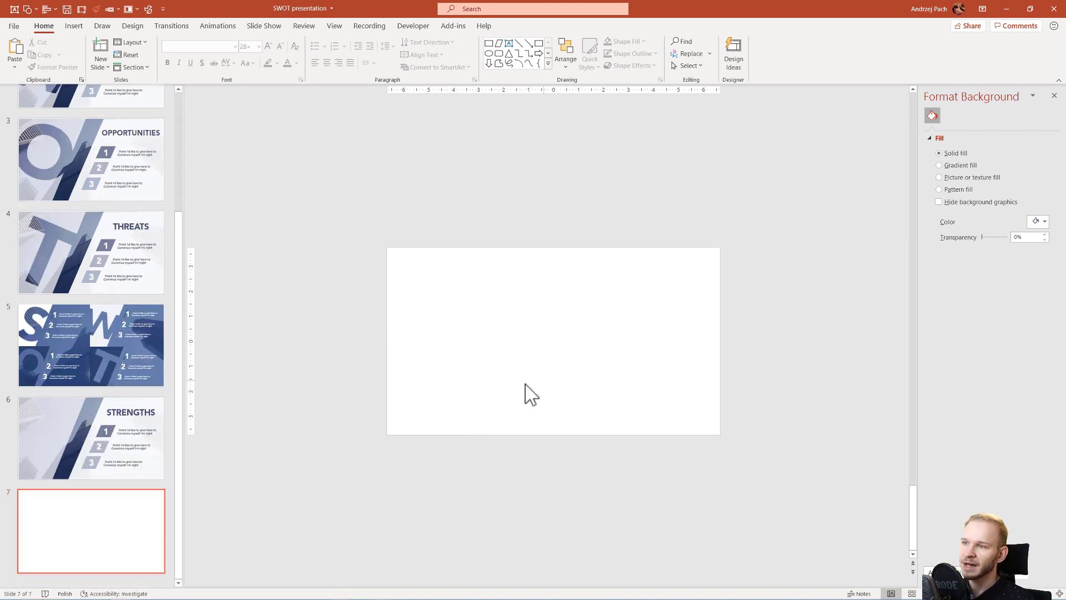
# Step: Add a new blank slide 7, then bring up the Unsplash skyscraper photo's image options
pyautogui.hotkey('ctrl', 'm')
pyautogui.click(54, 591)
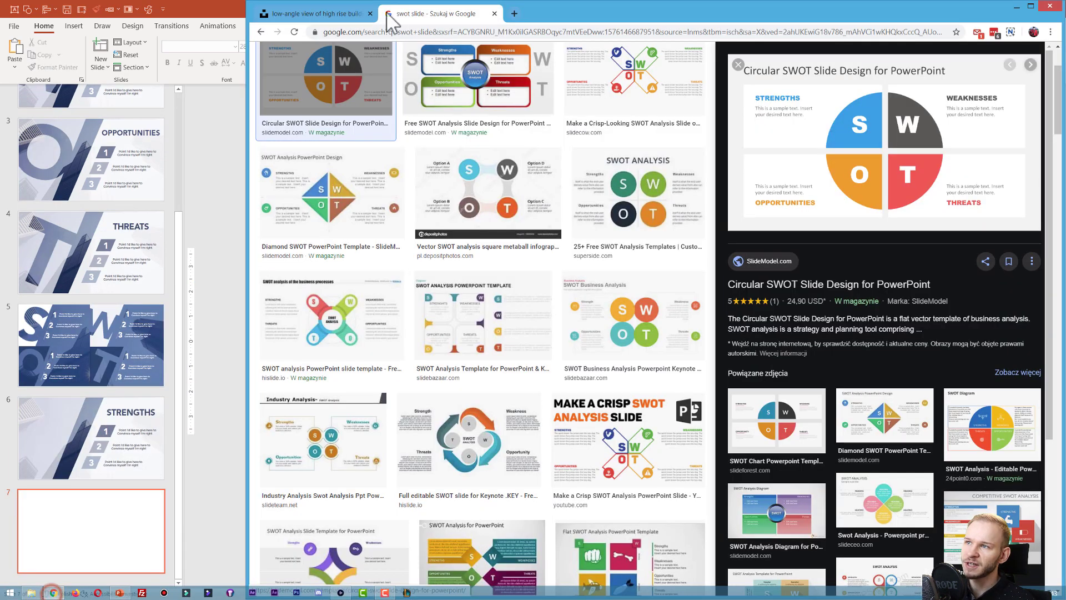
pyautogui.click(331, 13)
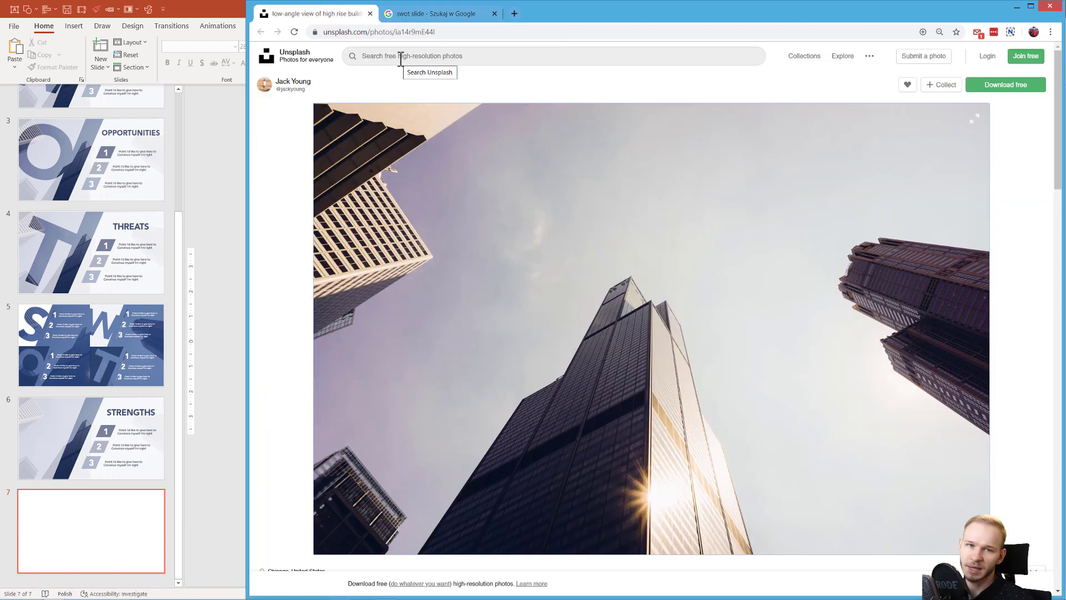
pyautogui.rightClick(581, 243)
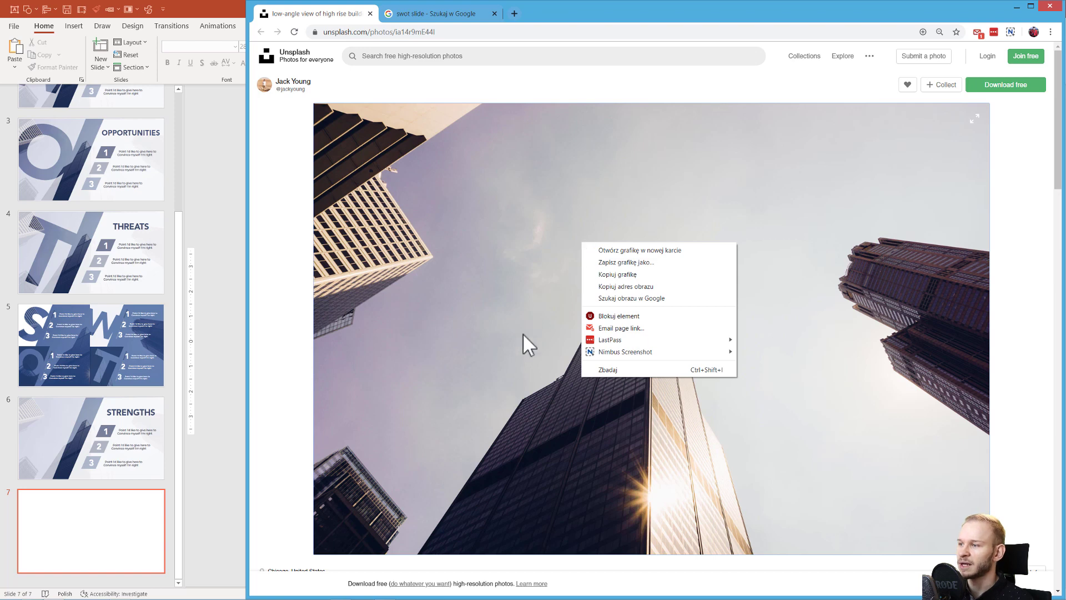
# Step: Paste the copied skyscraper photo onto slide 7 and enlarge it to the full slide width
pyautogui.click(617, 274)
pyautogui.click(237, 269)
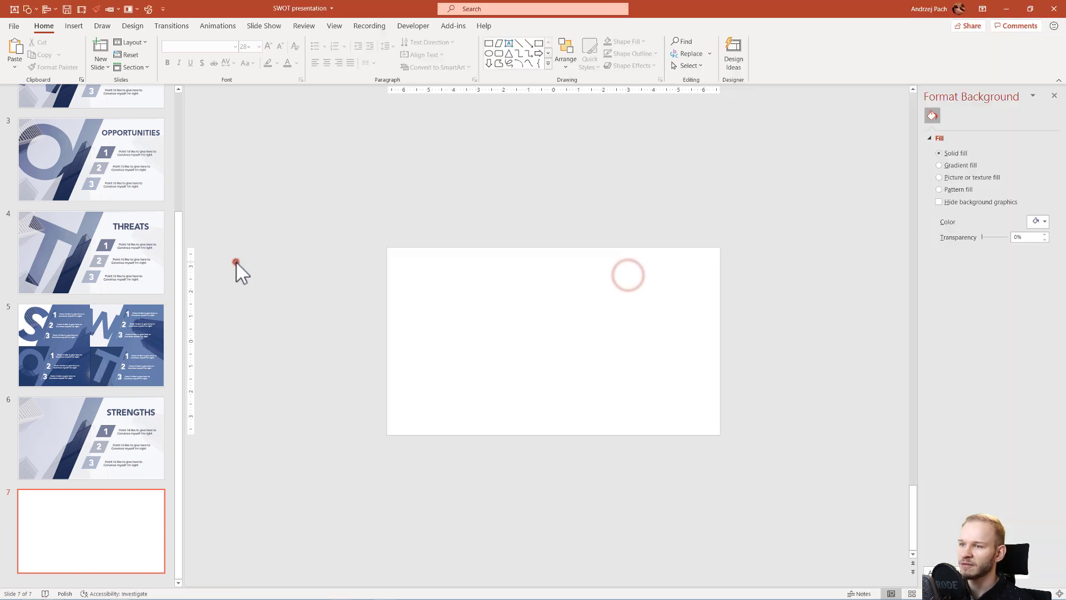
pyautogui.hotkey('ctrl', 'v')
pyautogui.moveTo(466, 332); pyautogui.dragTo(429, 310)
pyautogui.moveTo(644, 406); pyautogui.dragTo(720, 428)
pyautogui.moveTo(678, 399)
pyautogui.mouseDown()
pyautogui.moveTo(681, 374)
pyautogui.moveTo(675, 381)
pyautogui.mouseUp()
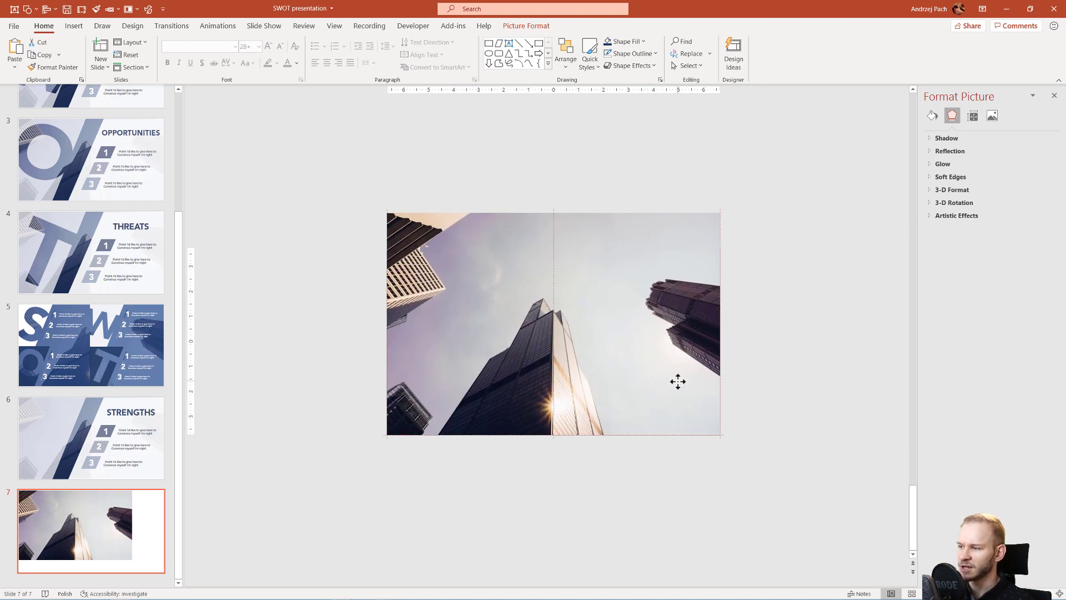
# Step: Crop the photo's top so it fills the 13.33" × 7.5" slide exactly
pyautogui.click(528, 26)
pyautogui.click(965, 52)
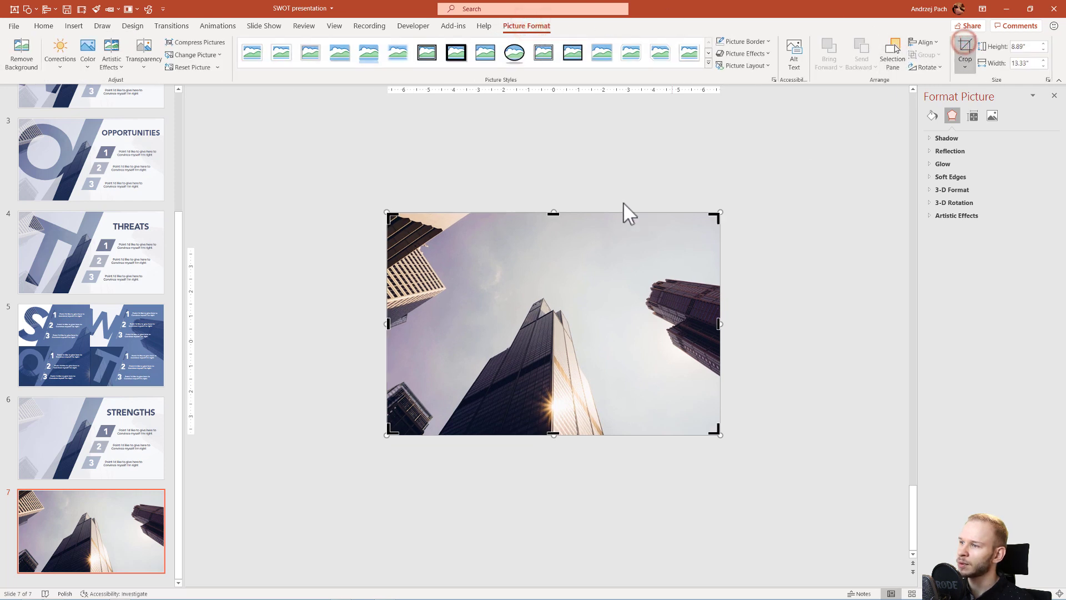
pyautogui.moveTo(554, 213); pyautogui.dragTo(569, 247)
pyautogui.click(965, 51)
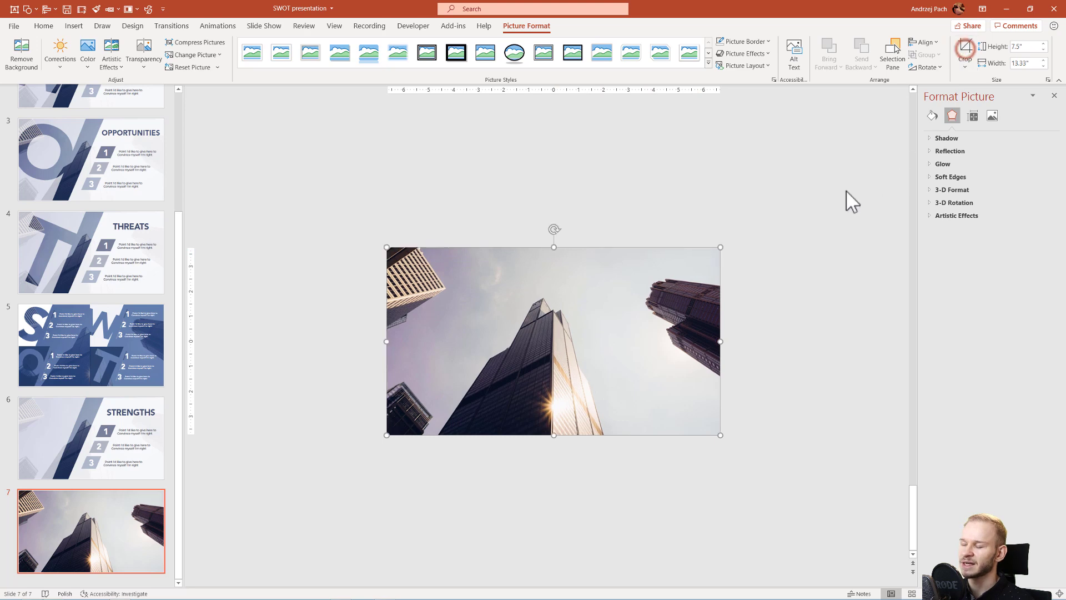
# Step: Recolor the skyscraper photo with the Green, Accent color 6 Dark tint
pyautogui.click(809, 239)
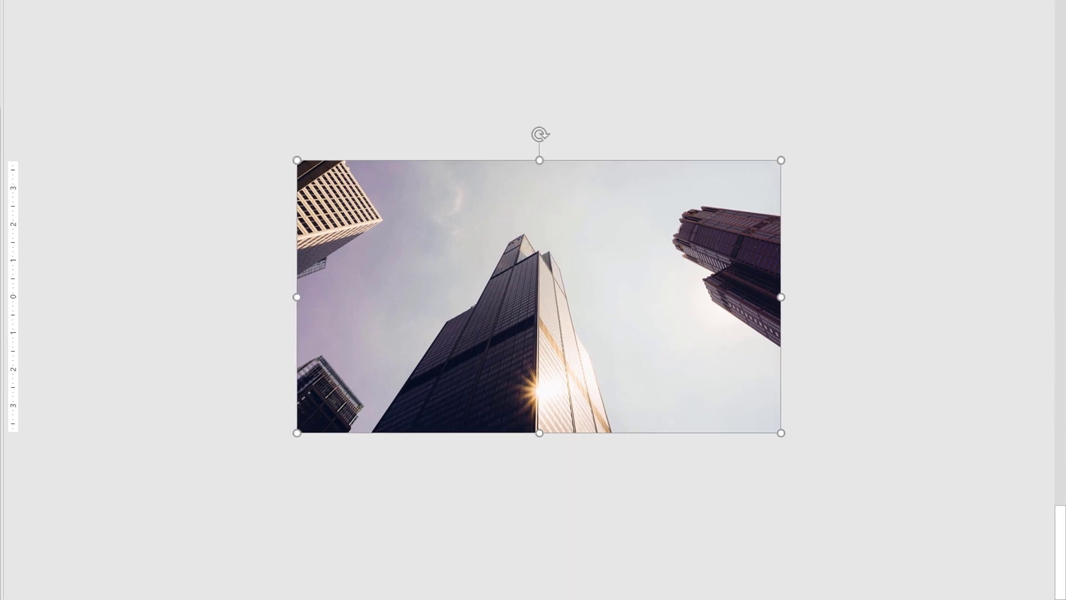
pyautogui.click(514, 0)
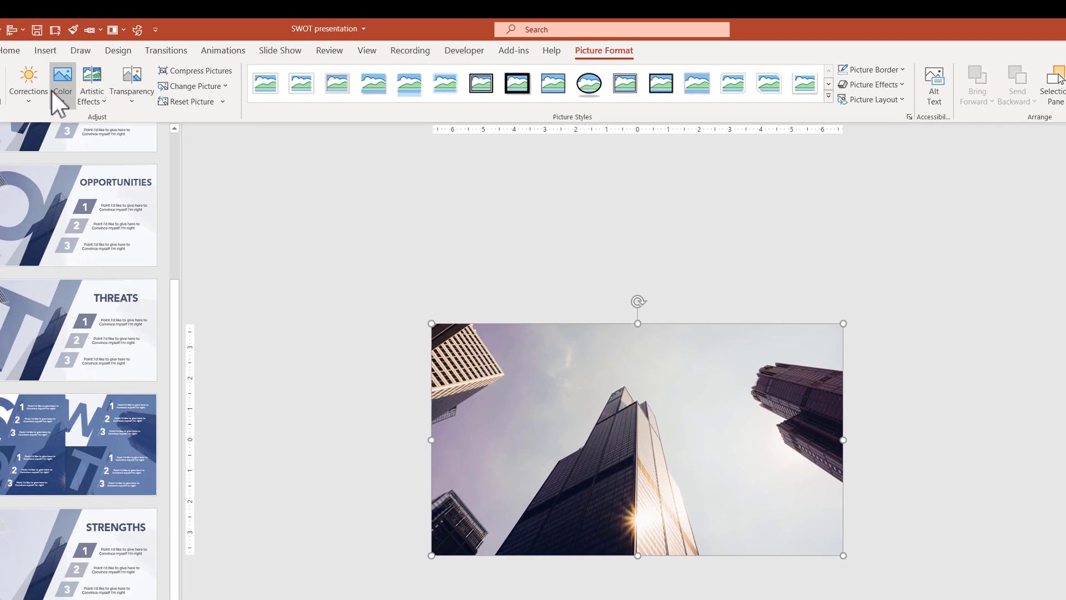
pyautogui.click(68, 88)
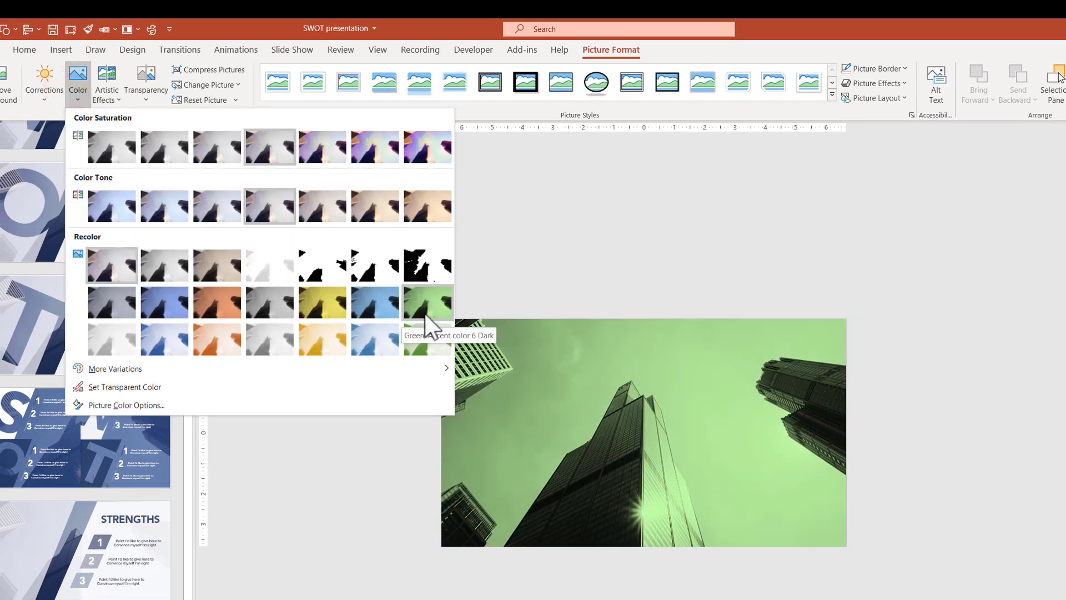
pyautogui.click(432, 296)
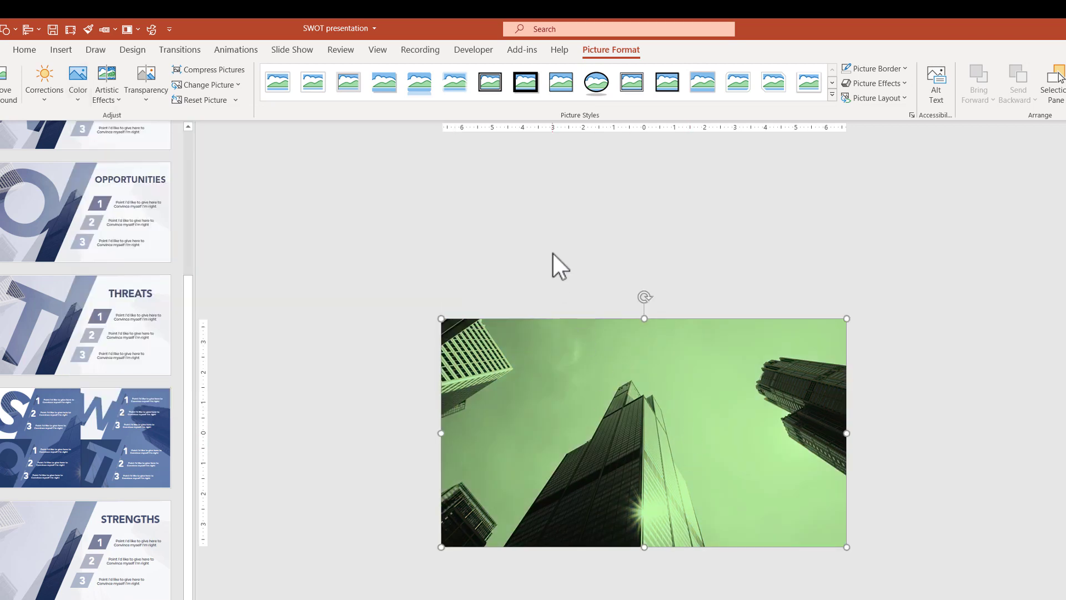
# Step: Cover the photo with a 13.33" × 7.5" outline-free blue rectangle, then view the STRENGTHS and THREATS slides
pyautogui.hotkey('alt', '1')
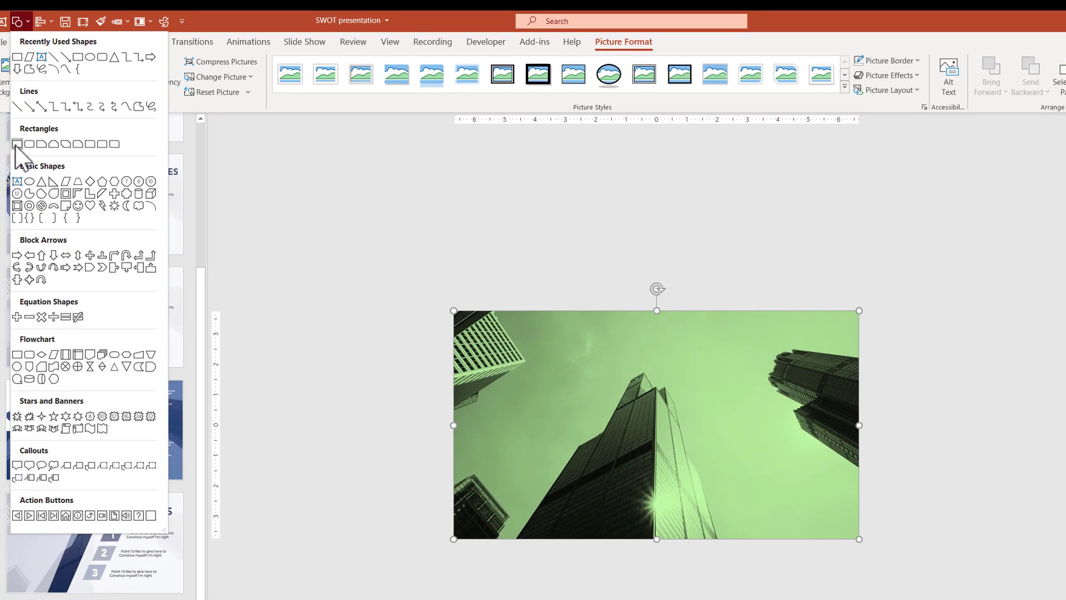
pyautogui.click(33, 134)
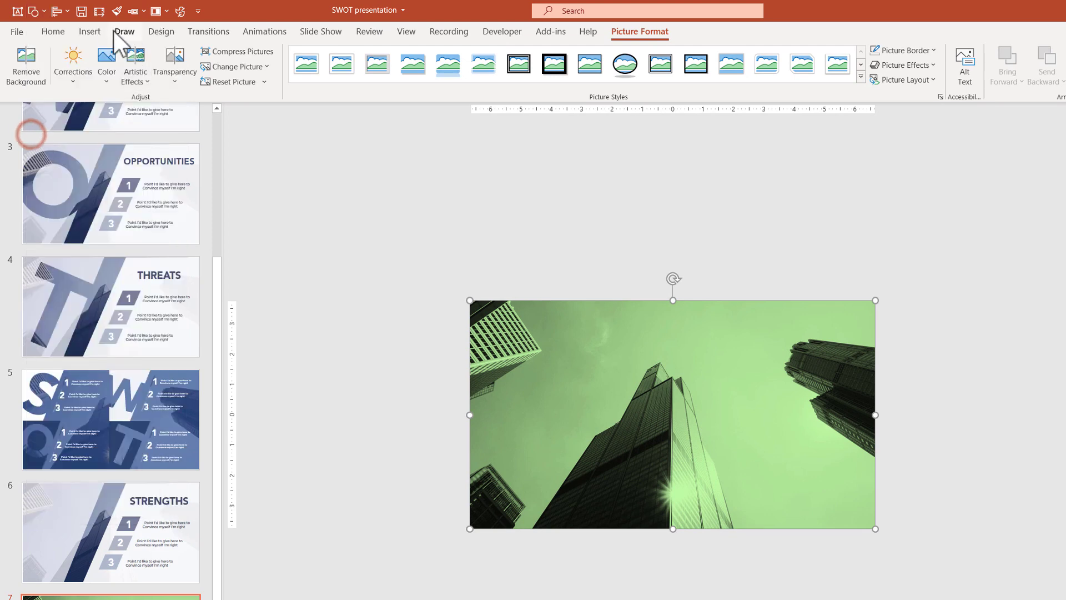
pyautogui.moveTo(493, 312); pyautogui.dragTo(876, 531)
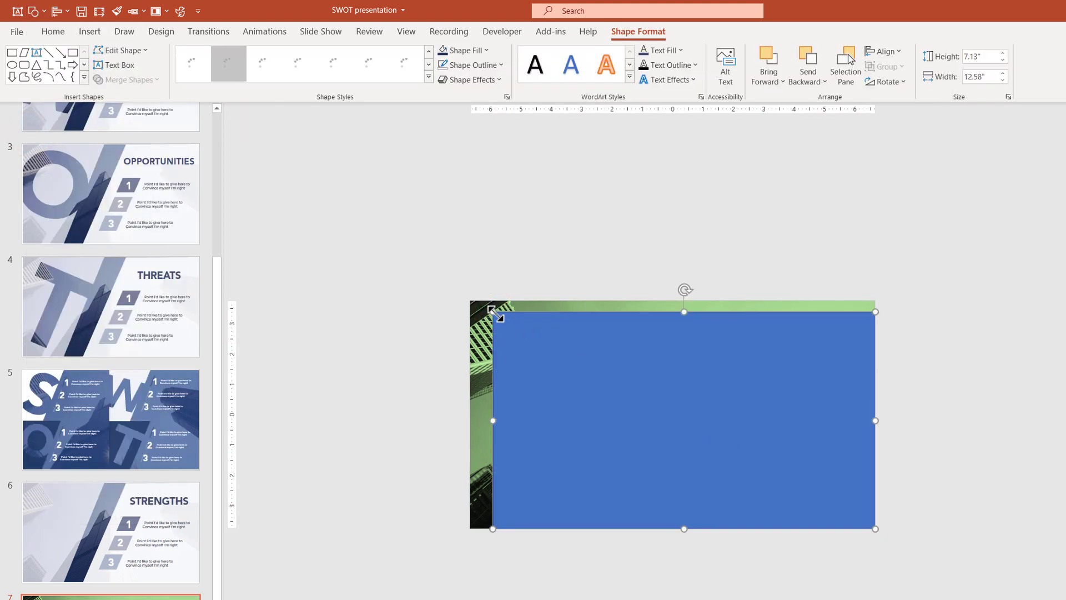
pyautogui.moveTo(493, 312); pyautogui.dragTo(469, 302)
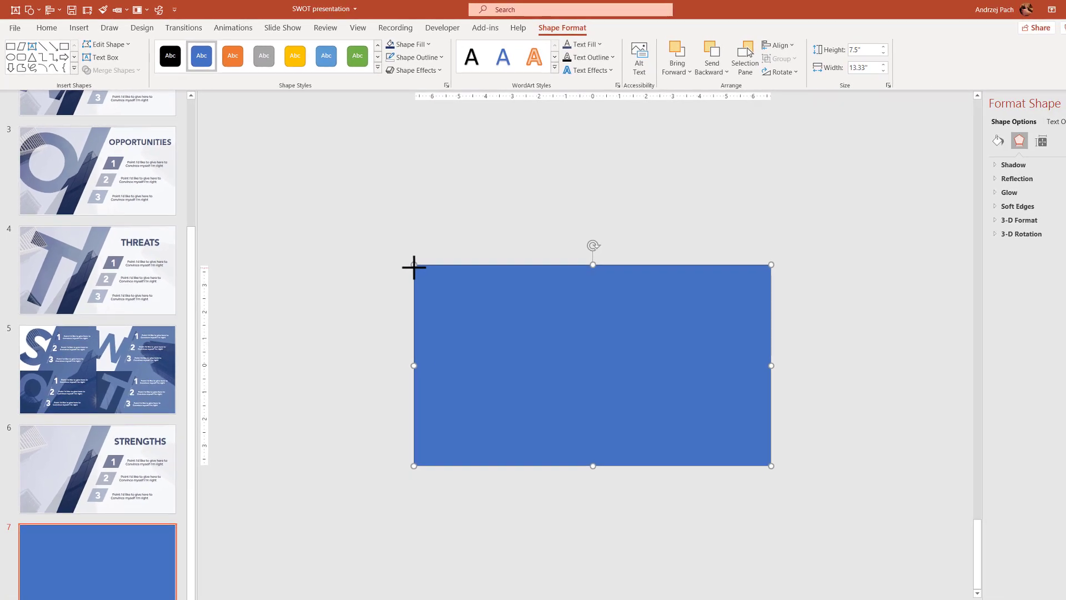
pyautogui.click(424, 58)
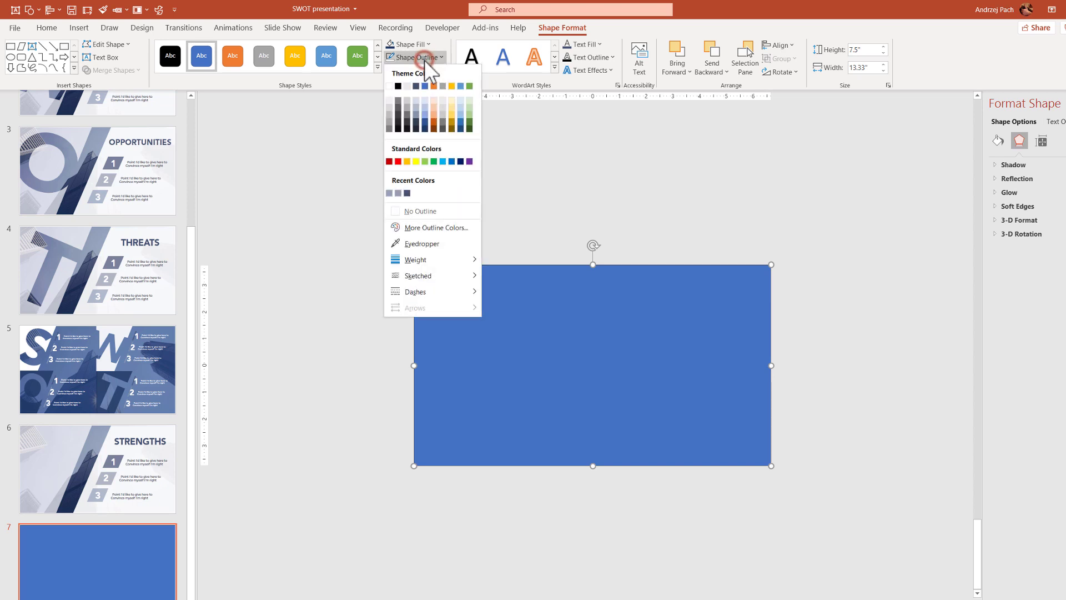
pyautogui.click(443, 211)
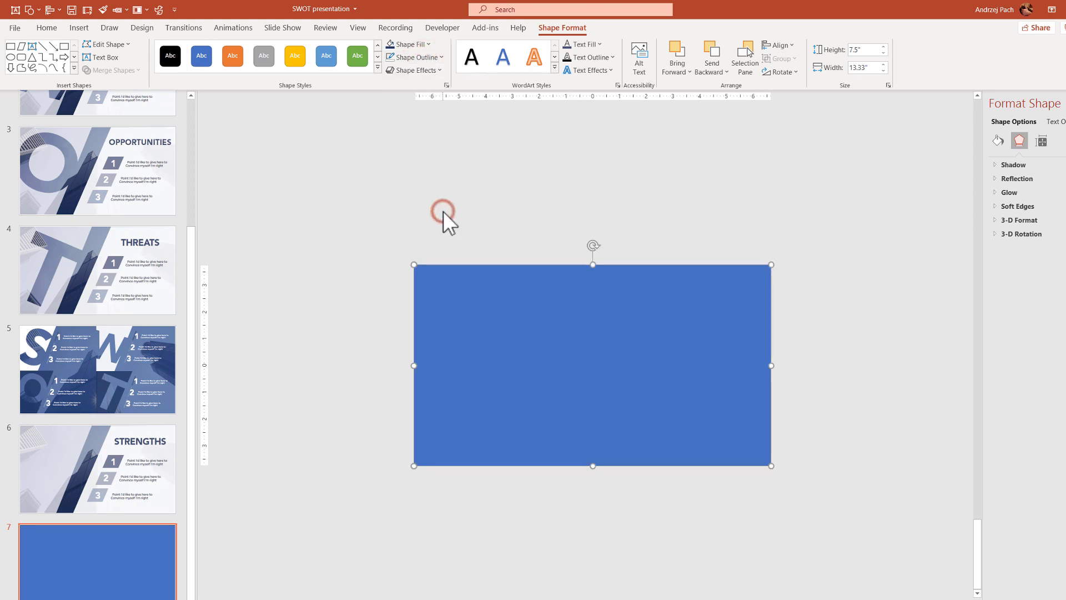
pyautogui.click(159, 452)
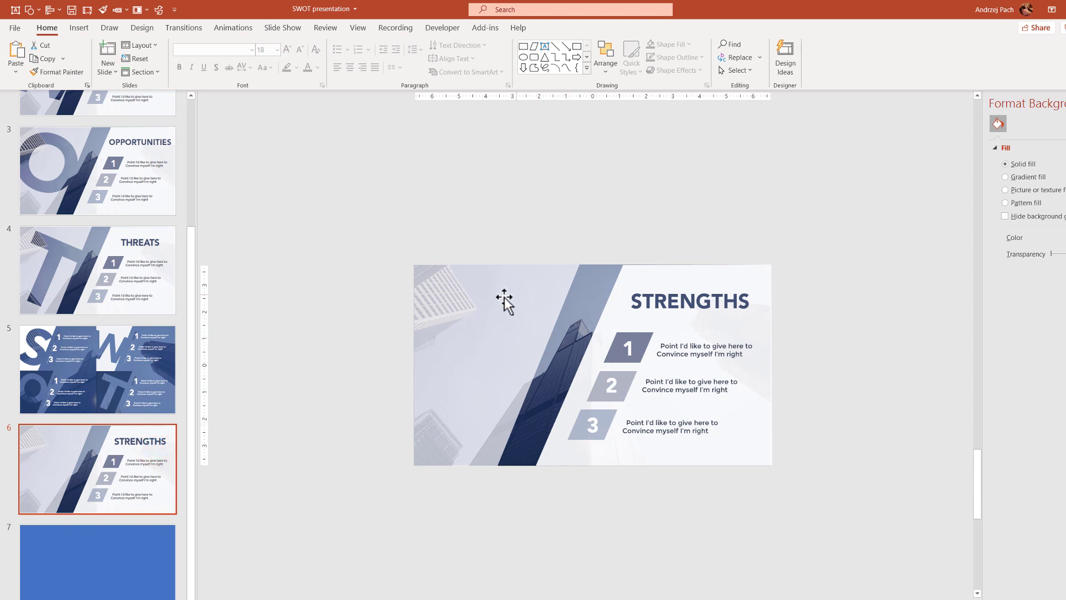
pyautogui.click(95, 265)
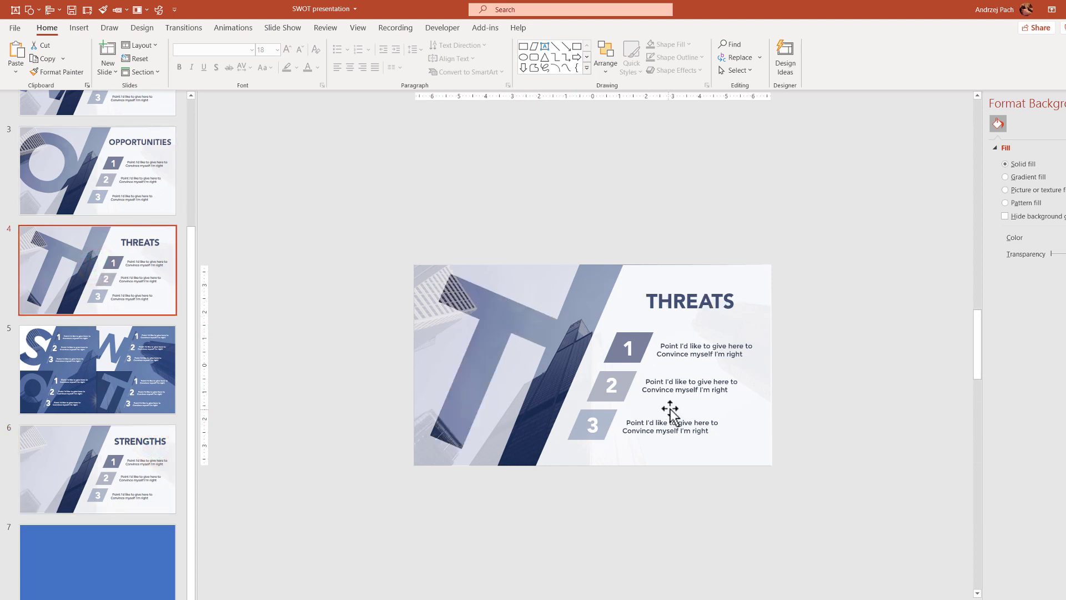
# Step: Draw a slanted 12.33" × 7.42" parallelogram strip diagonally across the blue rectangle on slide 7
pyautogui.click(112, 552)
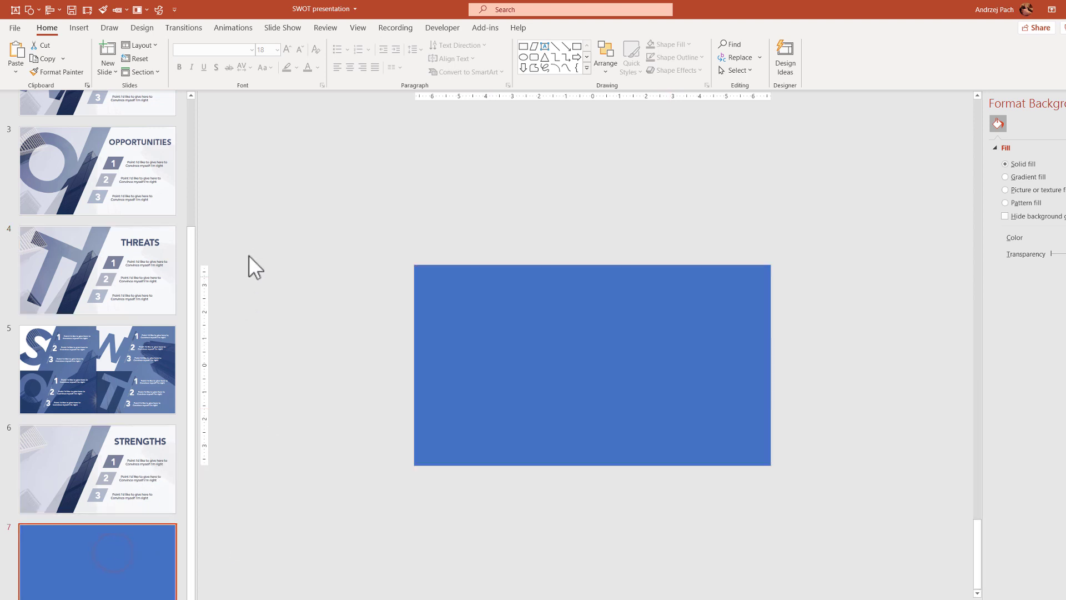
pyautogui.hotkey('alt', '2')
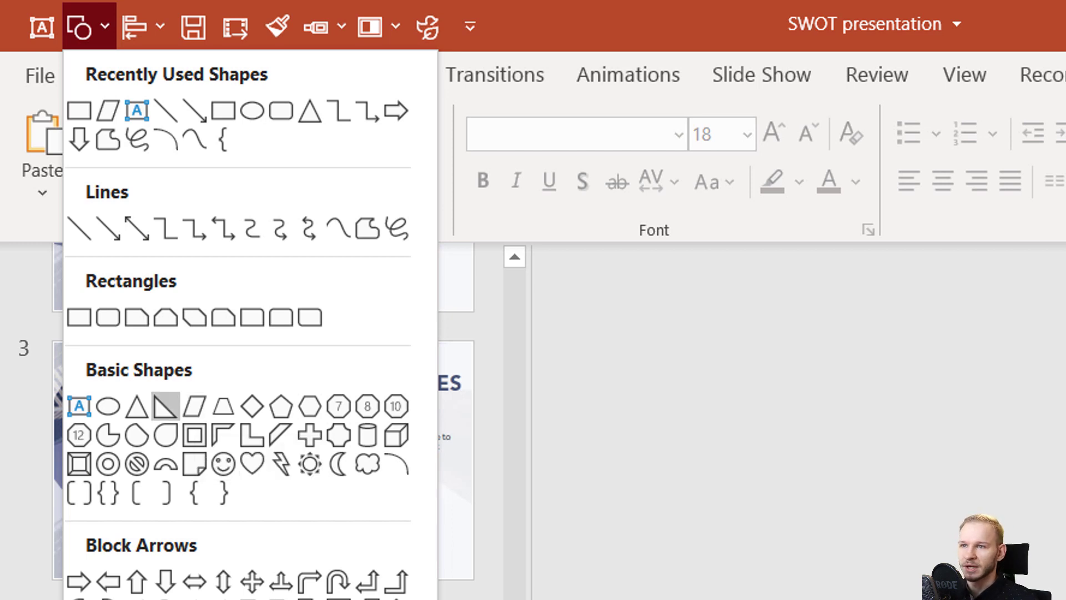
pyautogui.press('Escape')
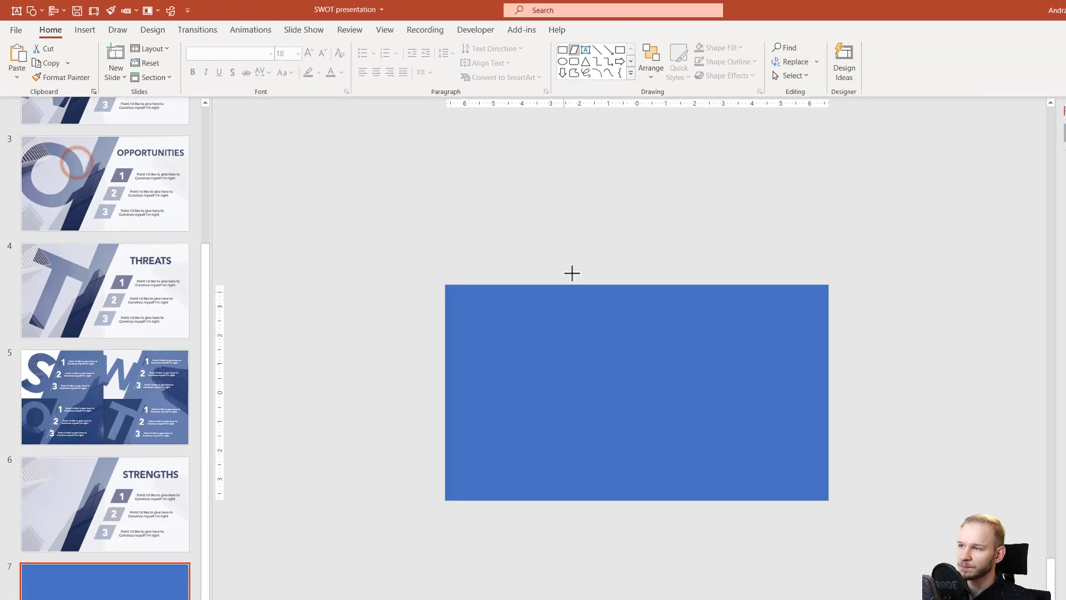
pyautogui.moveTo(483, 201); pyautogui.dragTo(667, 509)
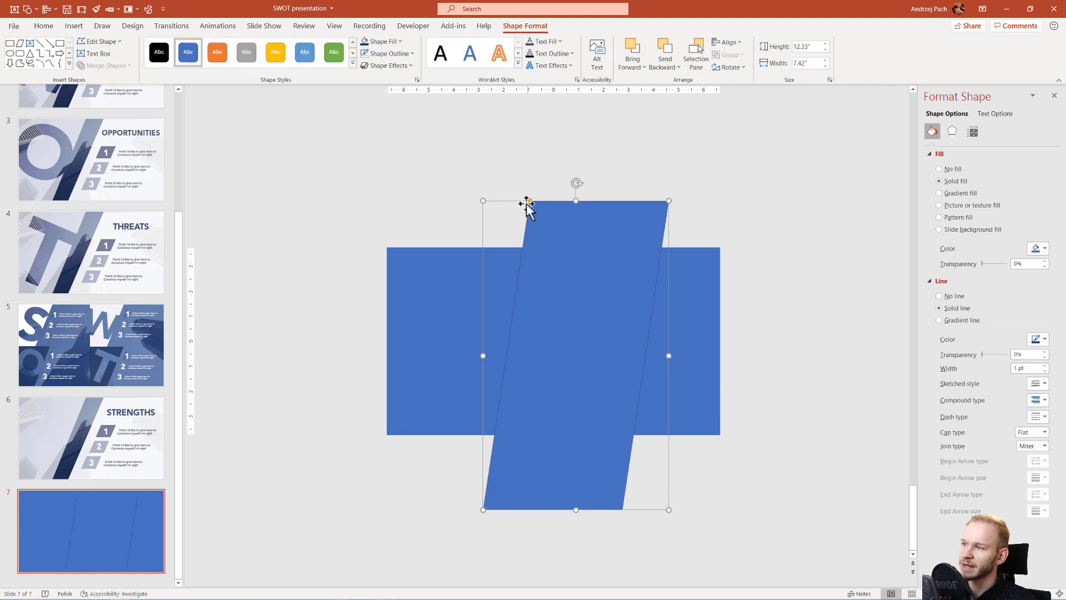
pyautogui.moveTo(528, 202); pyautogui.dragTo(626, 228)
pyautogui.moveTo(560, 282); pyautogui.dragTo(555, 259)
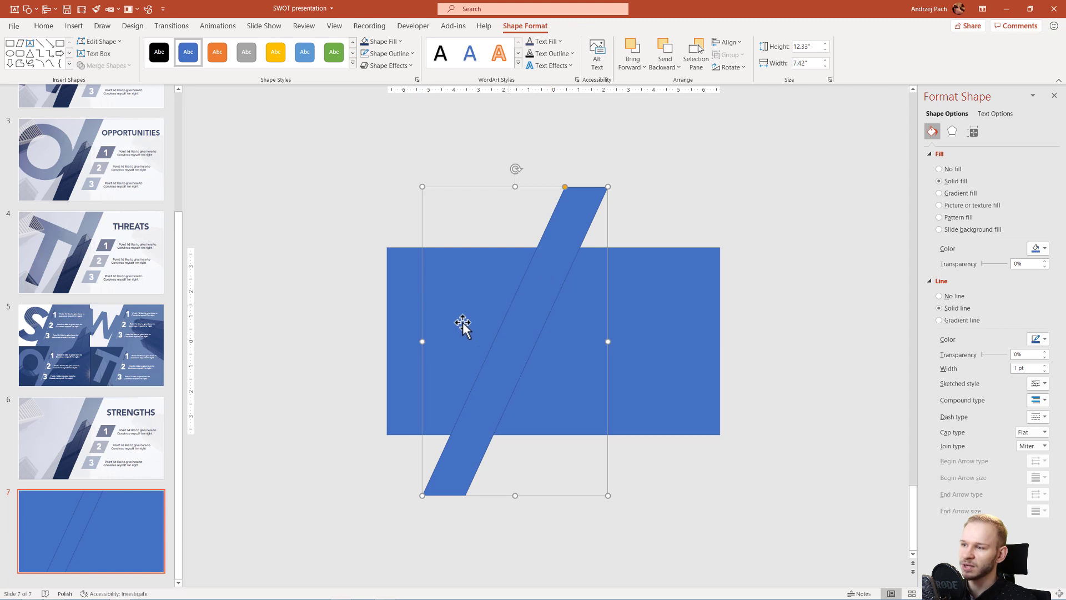
pyautogui.click(731, 492)
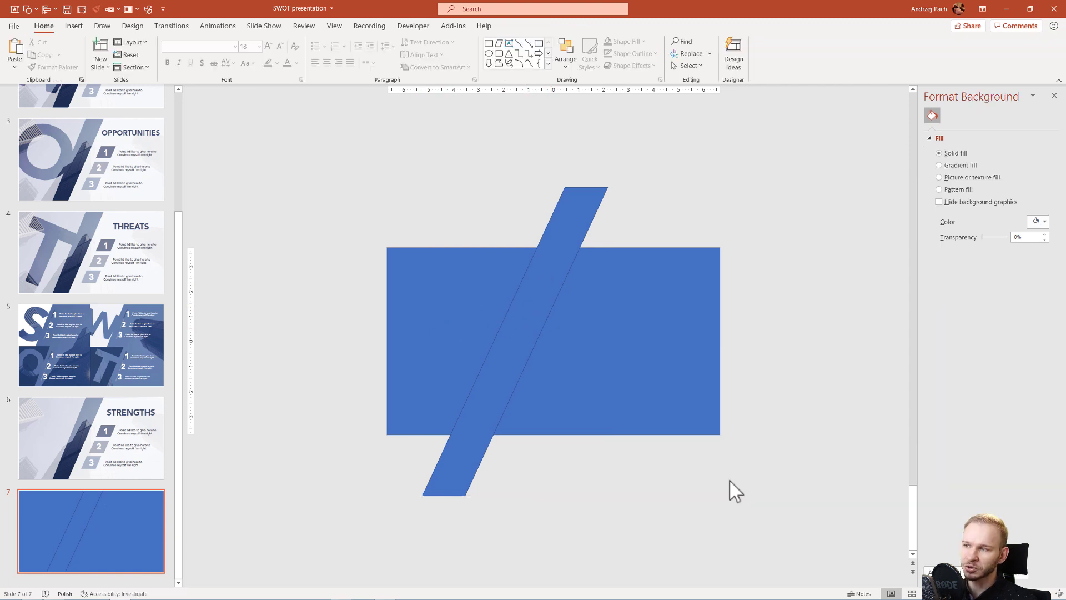
# Step: Fragment the blue rectangle and parallelogram together using Merge Shapes
pyautogui.click(691, 356)
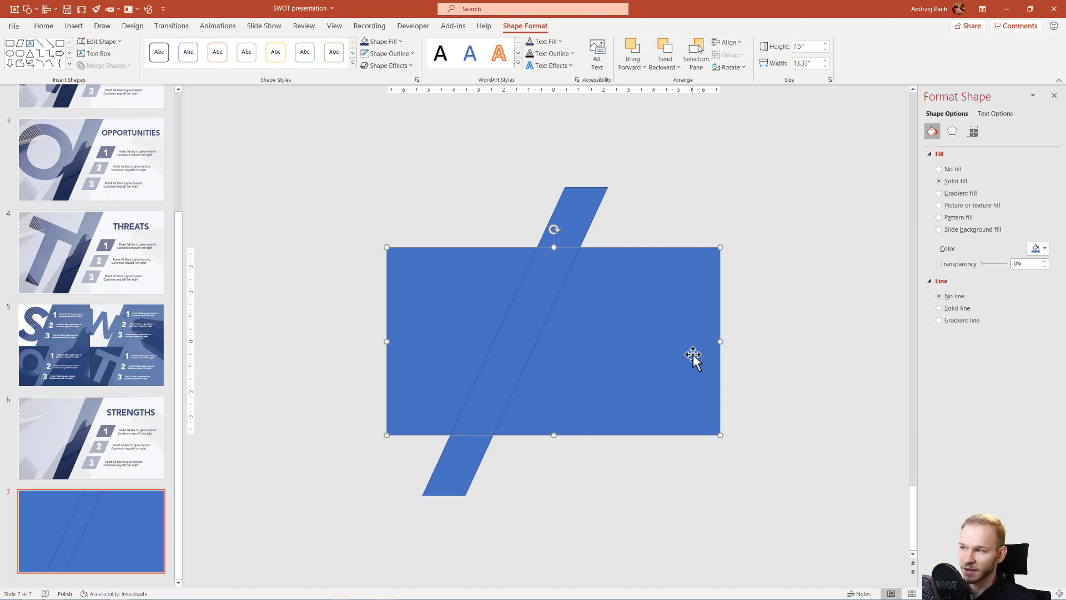
pyautogui.keyDown('shift'); pyautogui.click(585, 207); pyautogui.keyUp('shift')
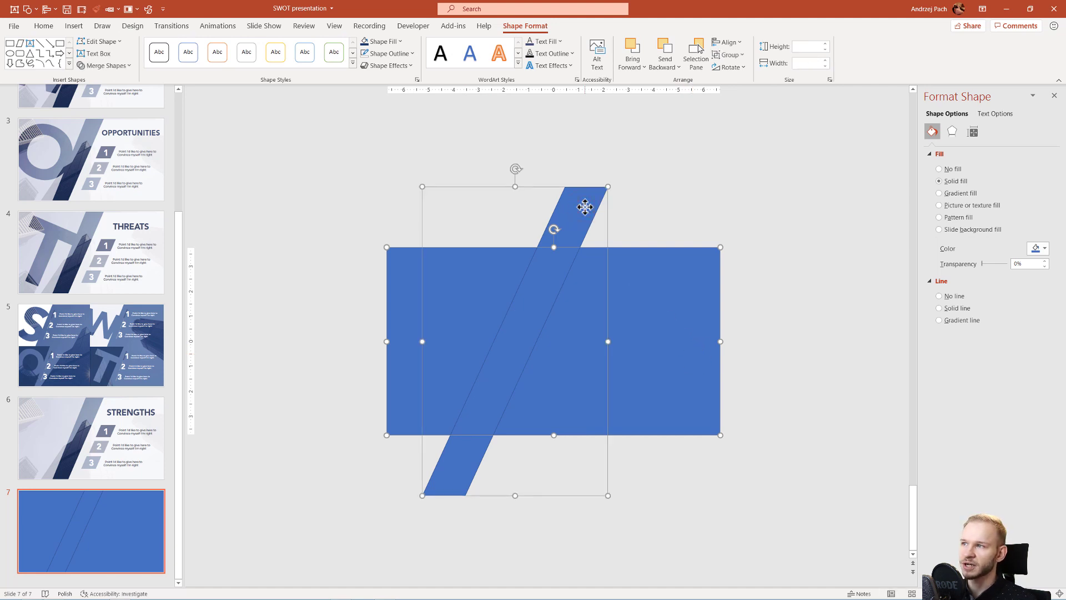
pyautogui.click(105, 67)
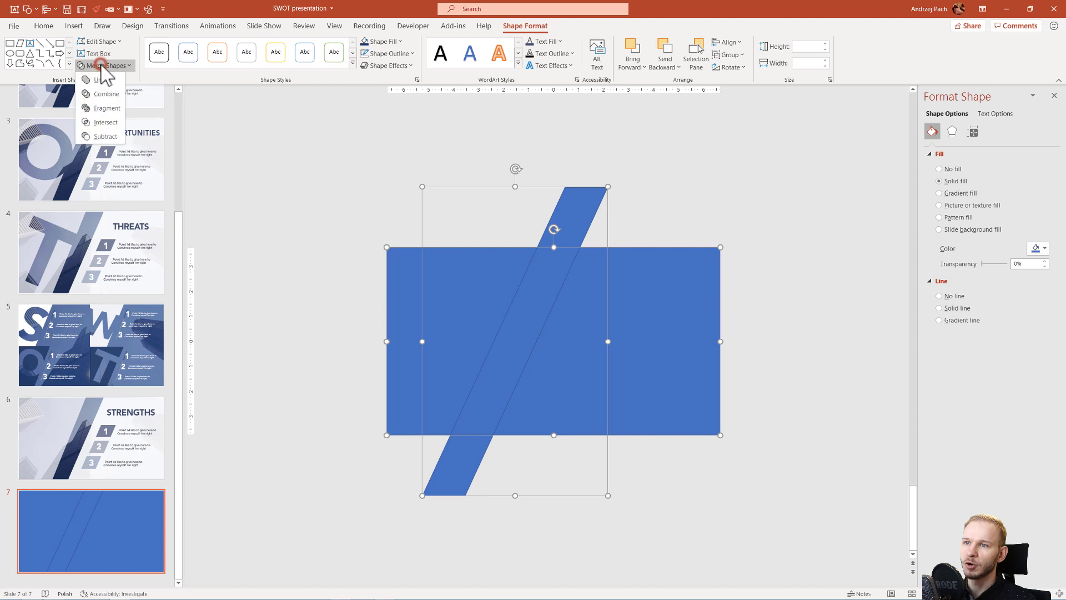
pyautogui.click(106, 108)
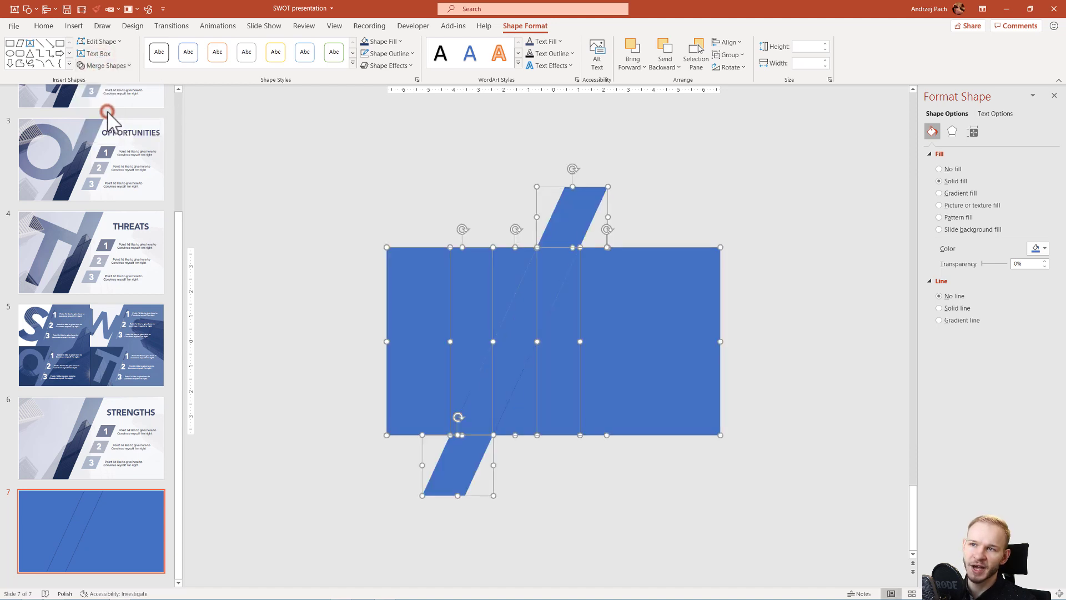
pyautogui.click(227, 157)
# Step: Delete the middle, top and bottom strip fragments so the green skyscraper shows through diagonally
pyautogui.moveTo(523, 304); pyautogui.dragTo(409, 393)
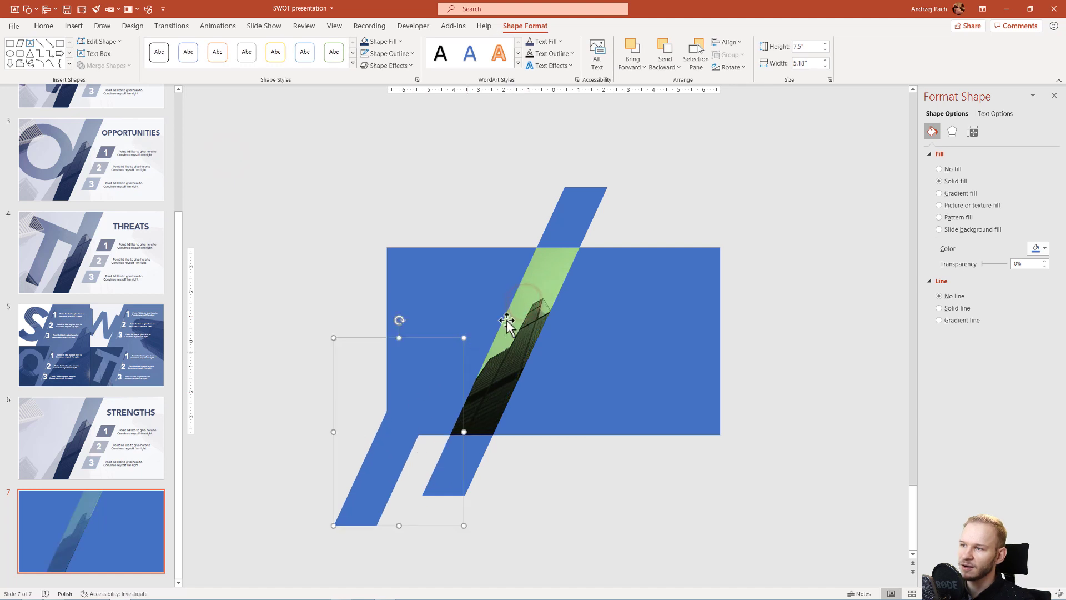
pyautogui.press('Delete')
pyautogui.click(564, 231)
pyautogui.press('Delete')
pyautogui.click(461, 478)
pyautogui.press('Delete')
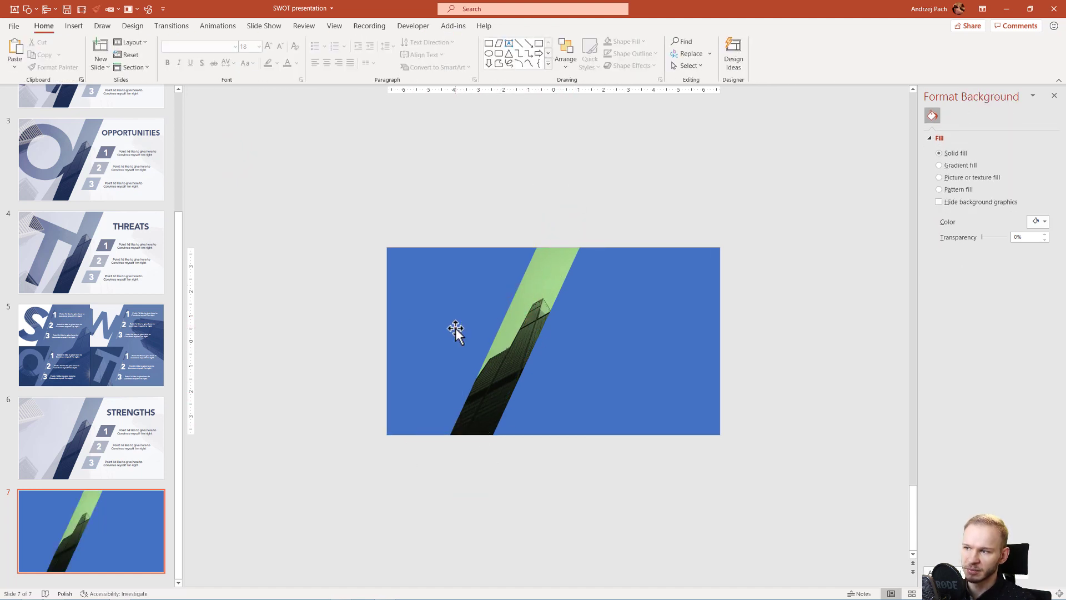
pyautogui.moveTo(444, 330); pyautogui.dragTo(340, 264)
pyautogui.hotkey('ctrl', 'z')
pyautogui.moveTo(573, 361); pyautogui.dragTo(691, 324)
pyautogui.hotkey('ctrl', 'z')
pyautogui.click(447, 196)
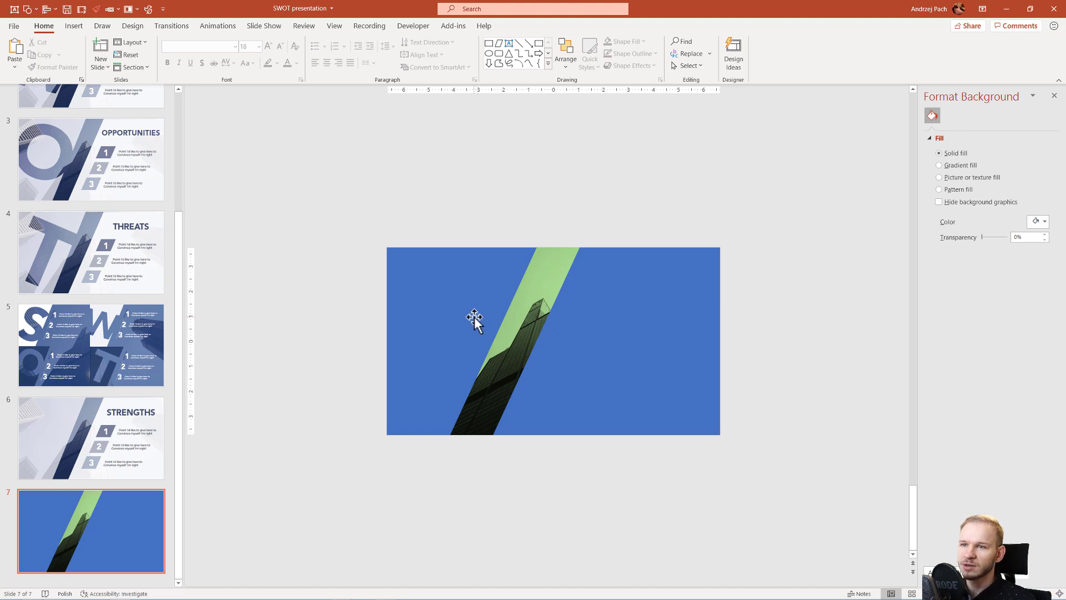
# Step: Add a text box near the slide's top-left holding a bold letter S at font size 400
pyautogui.press('alt')
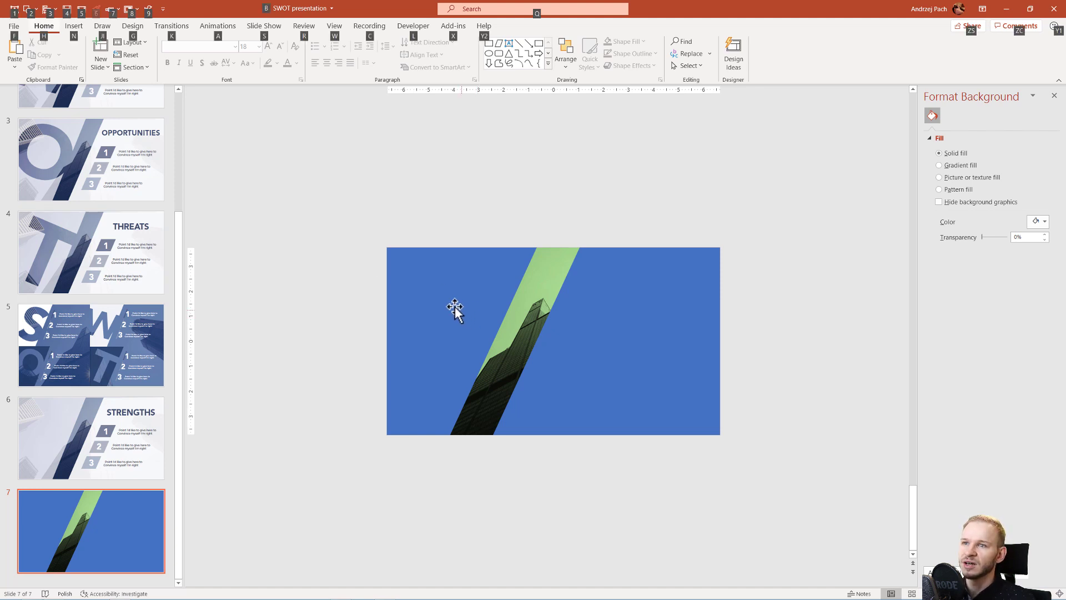
pyautogui.press('alt')
pyautogui.click(74, 26)
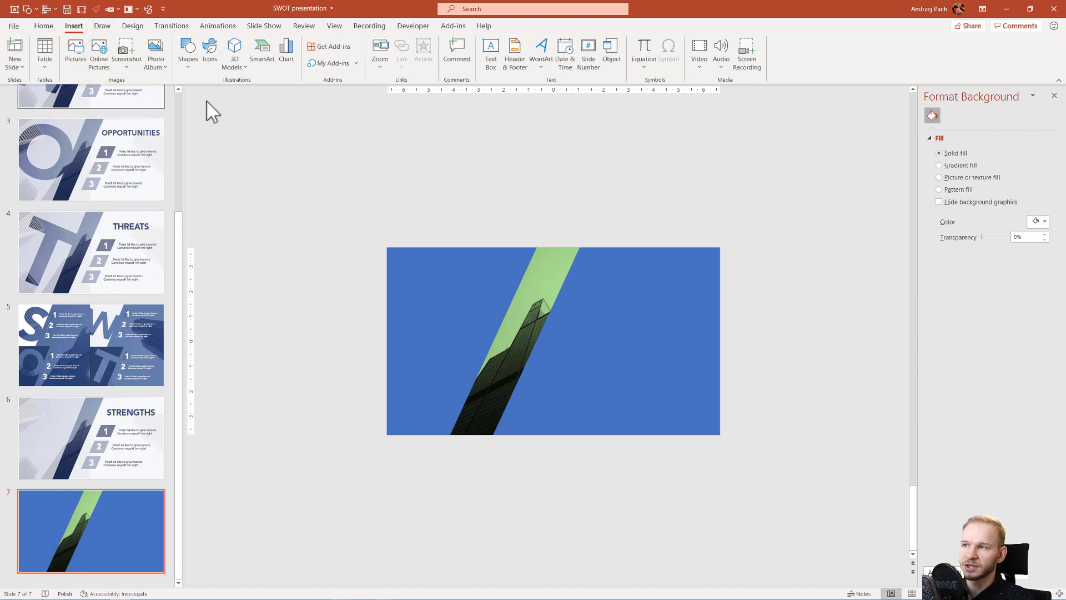
pyautogui.click(488, 52)
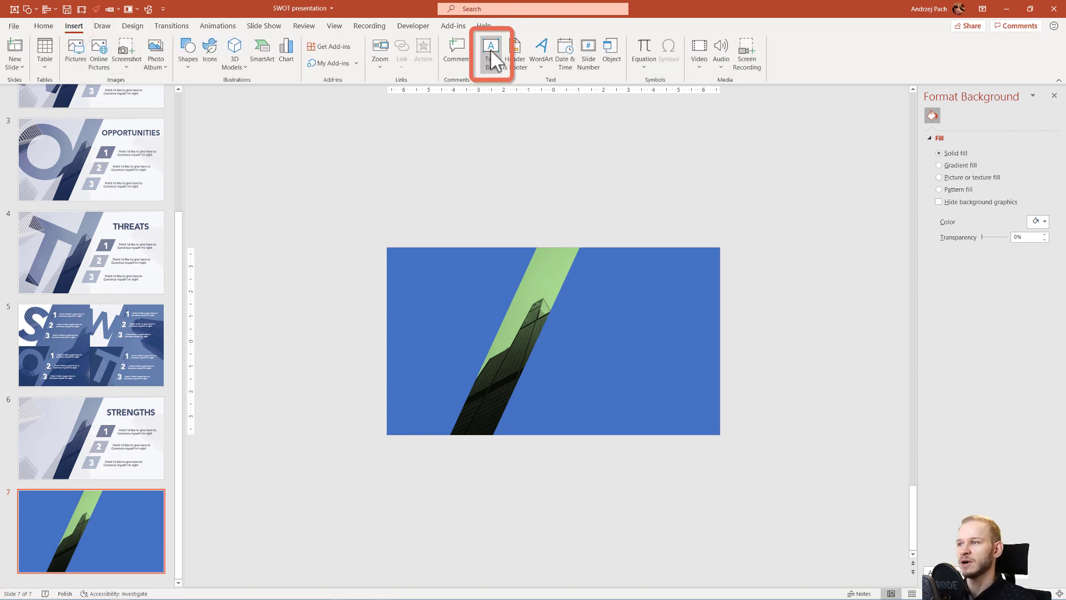
pyautogui.moveTo(400, 220); pyautogui.dragTo(453, 296)
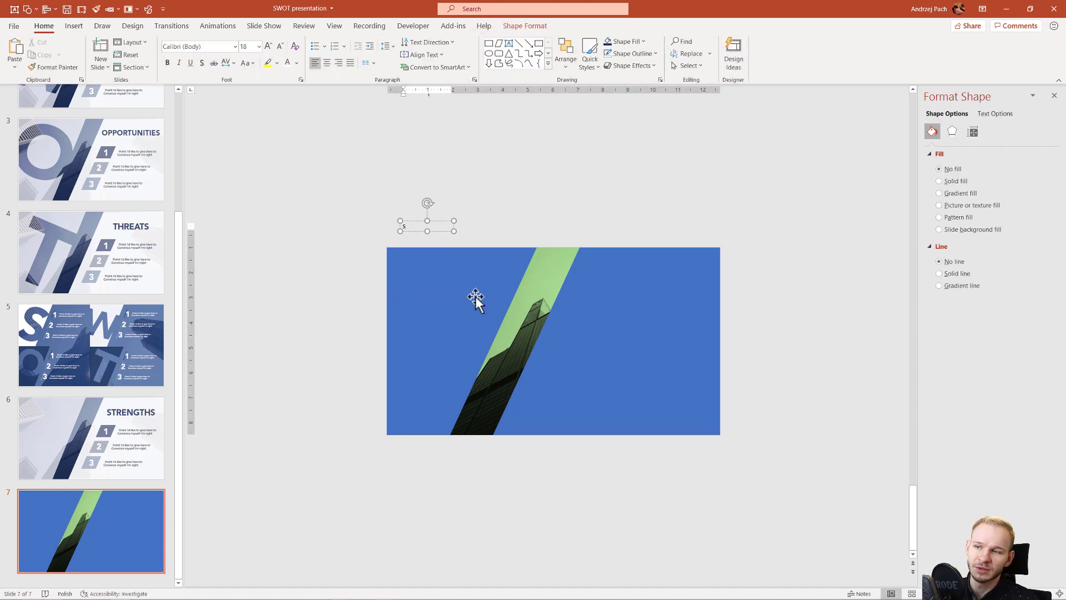
pyautogui.hotkey('ctrl', 'a')
pyautogui.click(244, 46)
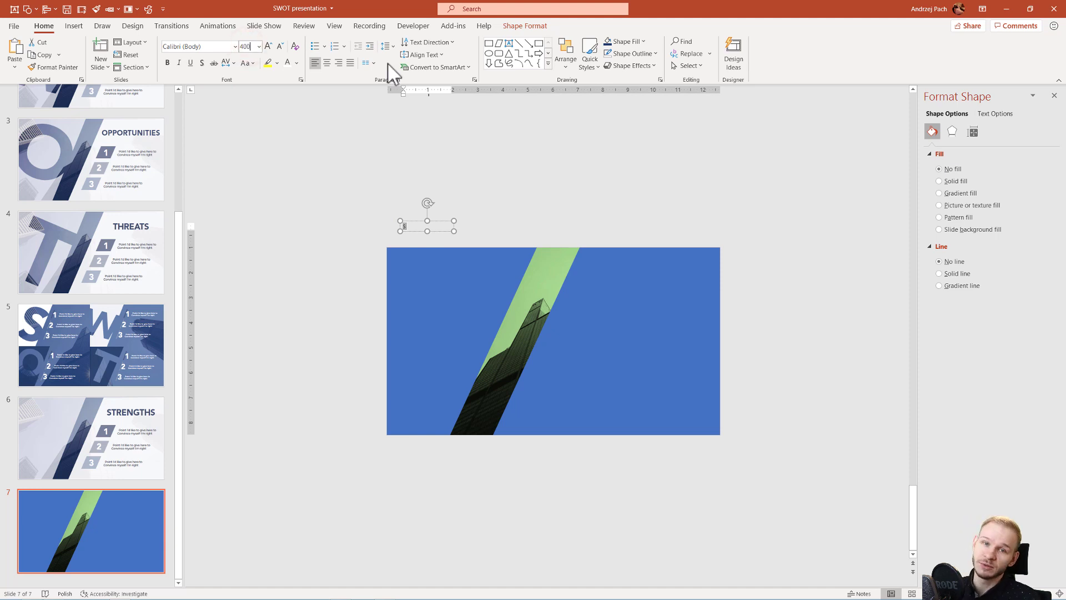
pyautogui.press('Return')
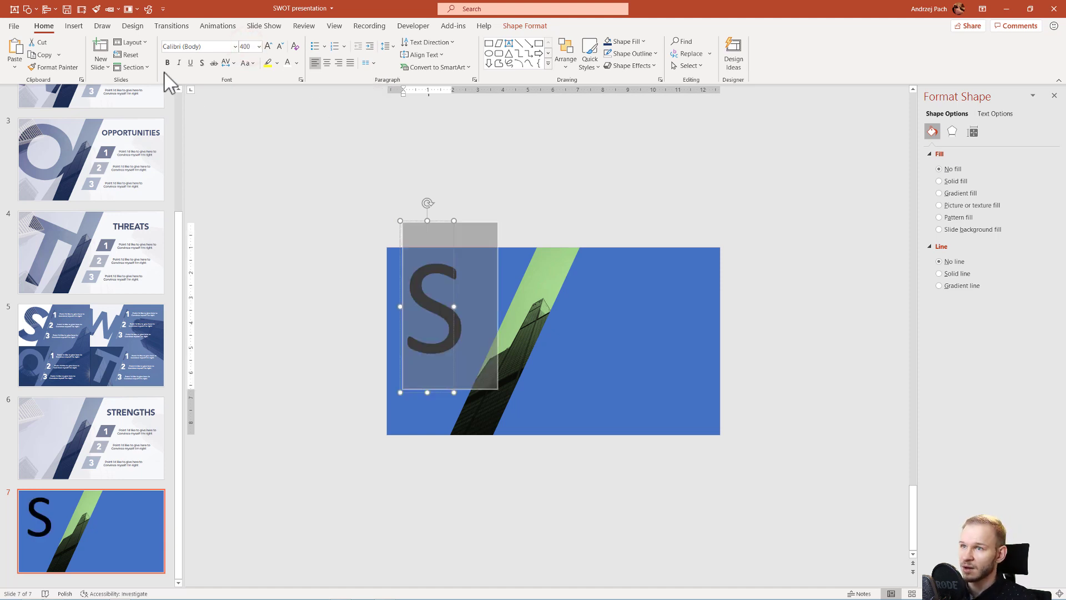
pyautogui.click(167, 63)
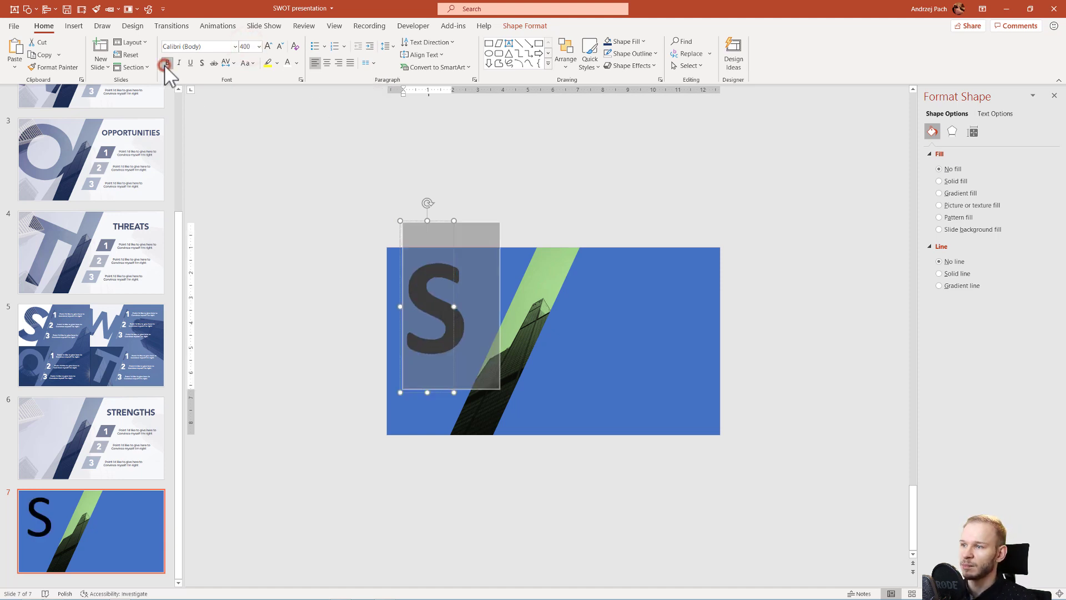
# Step: Change the big S's font from Calibri to Gotham Bold
pyautogui.click(234, 46)
pyautogui.scroll(-10, 227, 166)
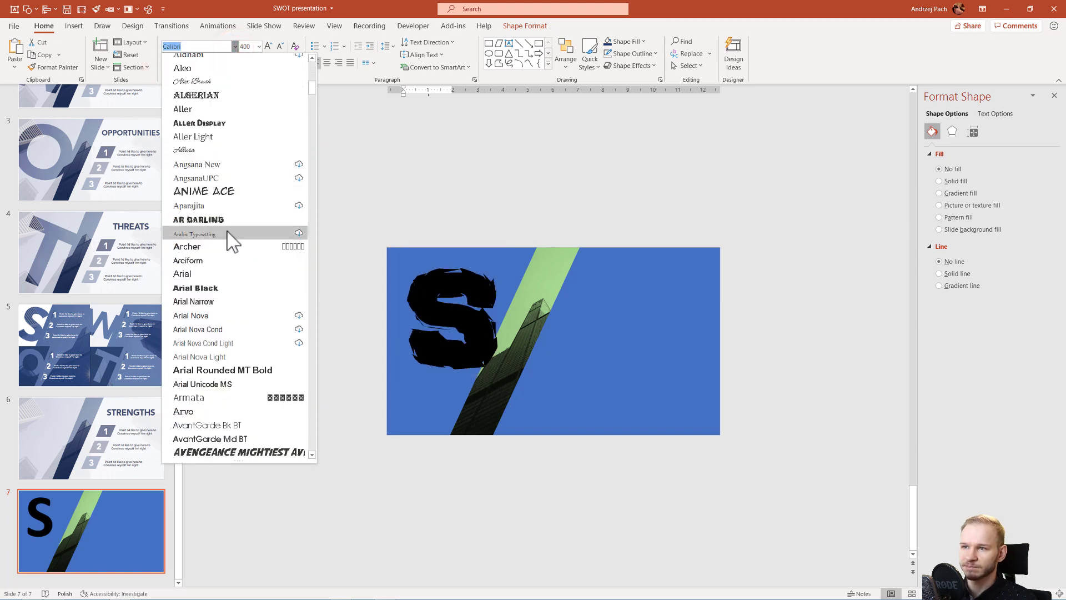
pyautogui.scroll(-15, 239, 244)
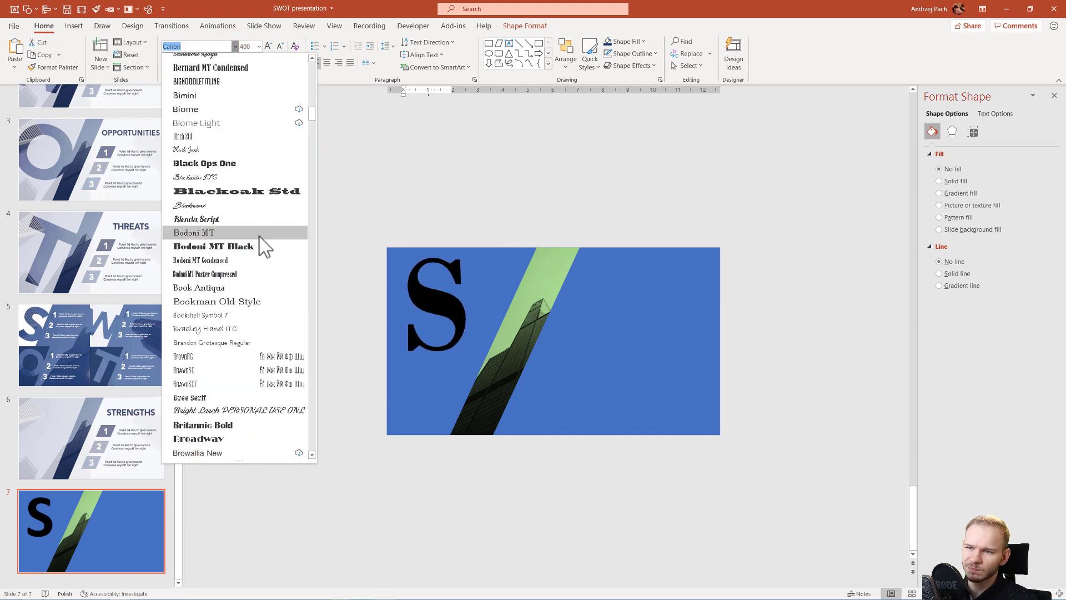
pyautogui.scroll(-20, 251, 227)
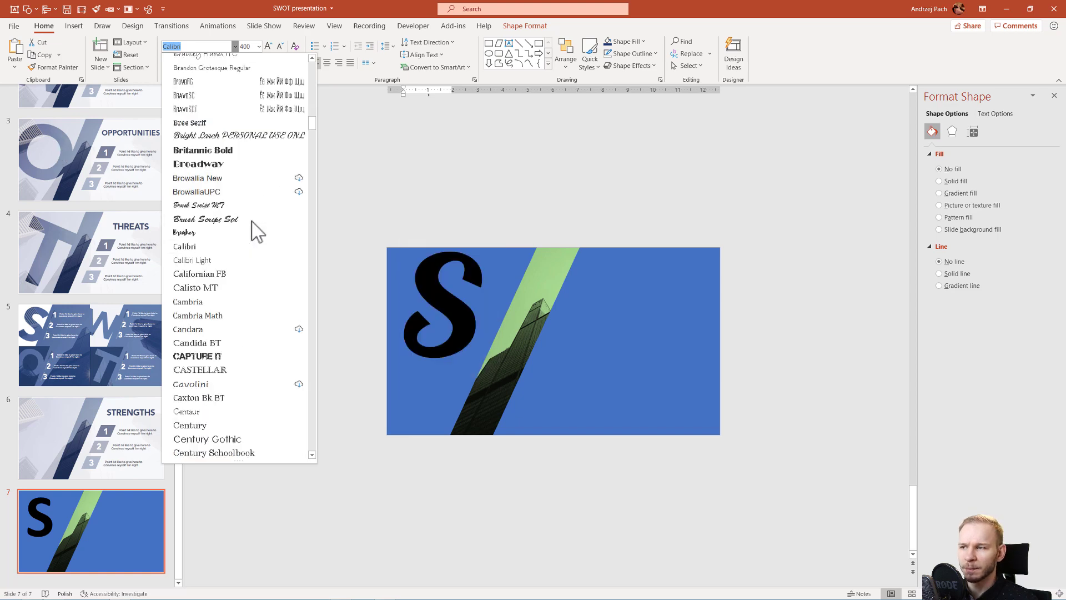
pyautogui.scroll(-15, 195, 302)
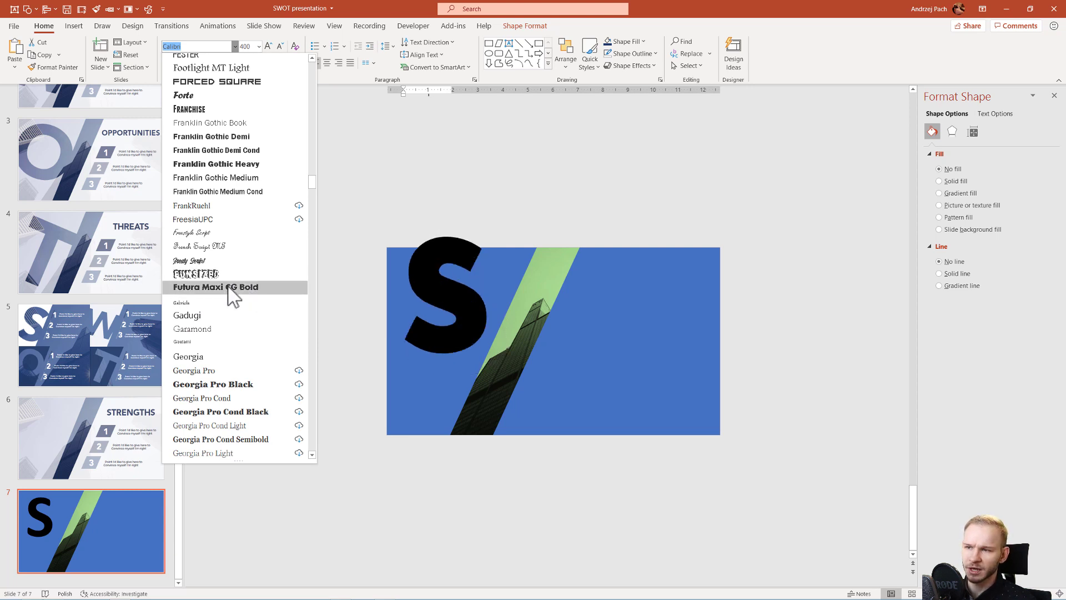
pyautogui.scroll(-3, 233, 298)
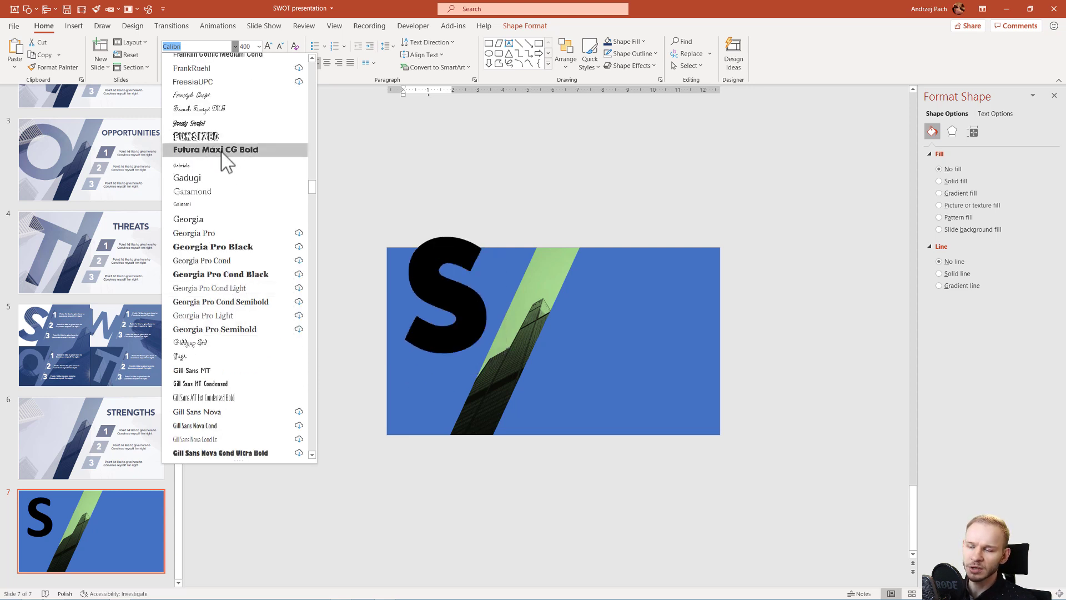
pyautogui.scroll(-7, 233, 222)
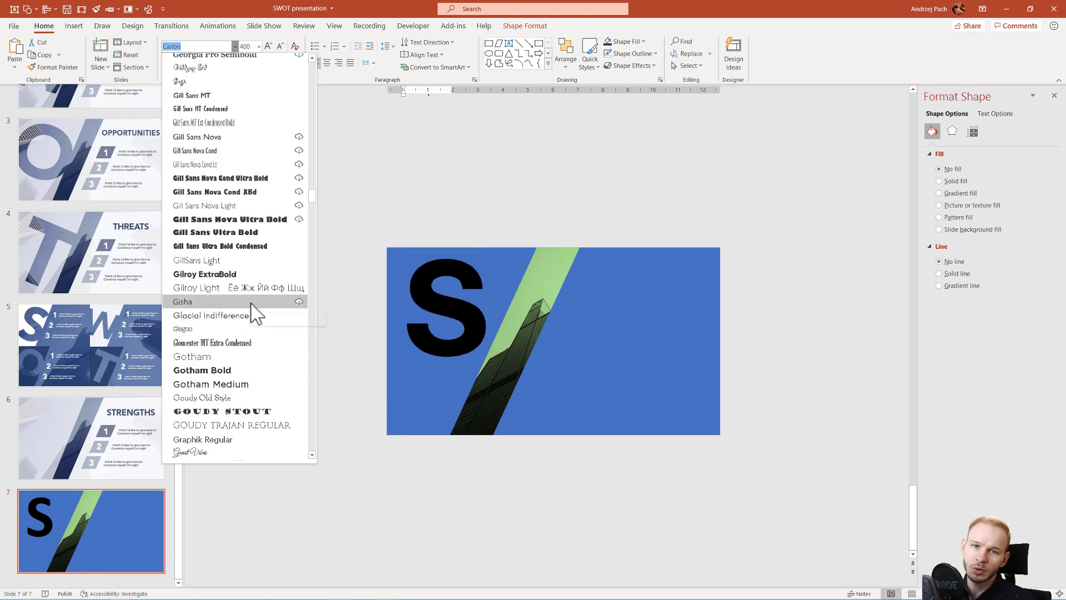
pyautogui.scroll(-3, 251, 303)
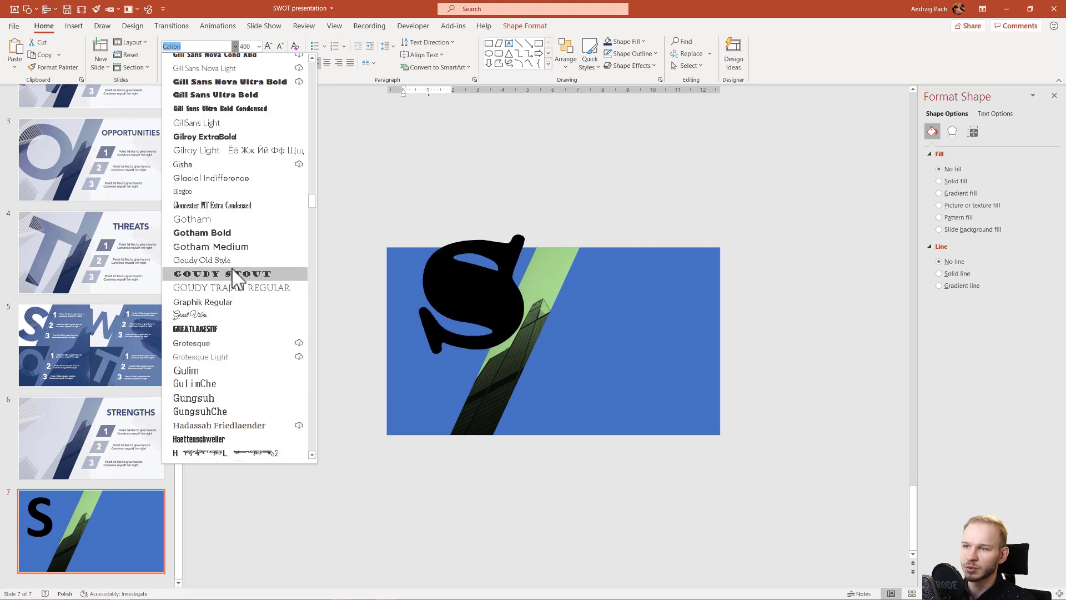
pyautogui.click(237, 233)
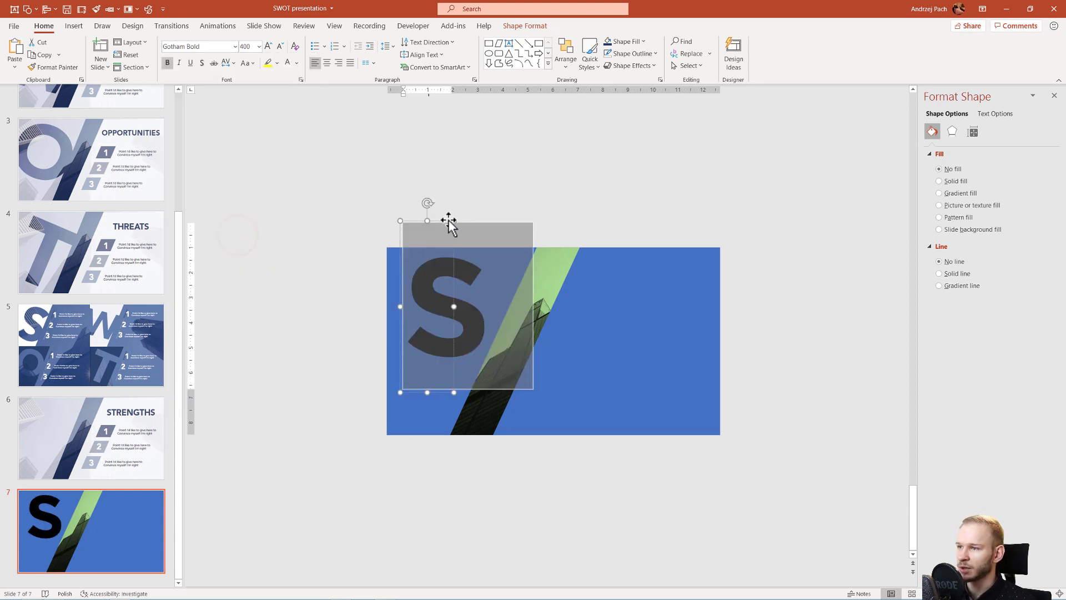
# Step: Nudge the S text box down and left, checking the THREATS slide for reference
pyautogui.moveTo(448, 220); pyautogui.dragTo(439, 237)
pyautogui.click(54, 251)
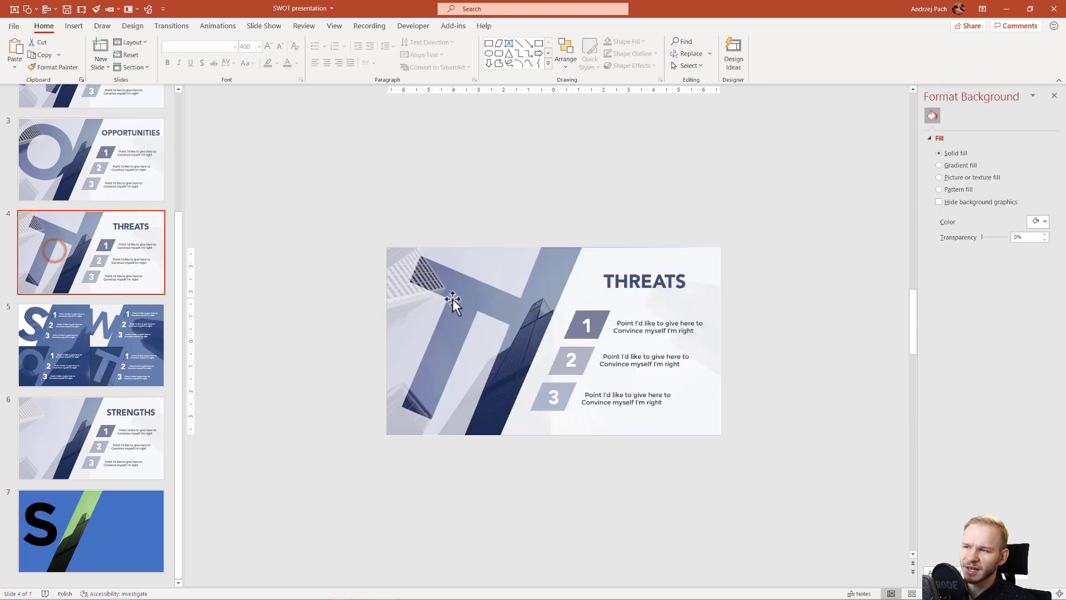
pyautogui.click(122, 516)
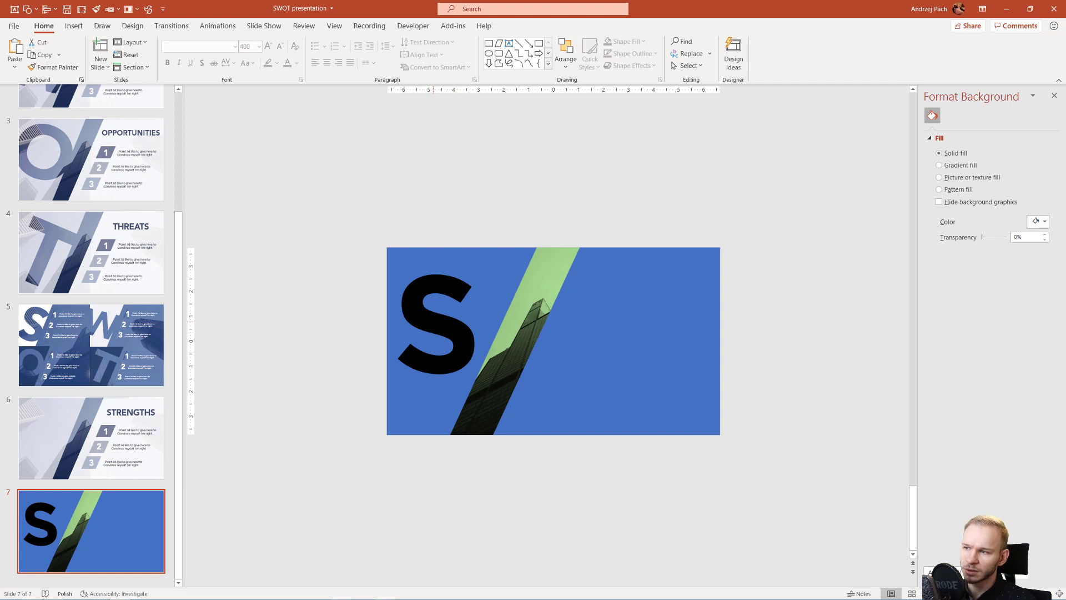
pyautogui.click(432, 312)
pyautogui.click(433, 236)
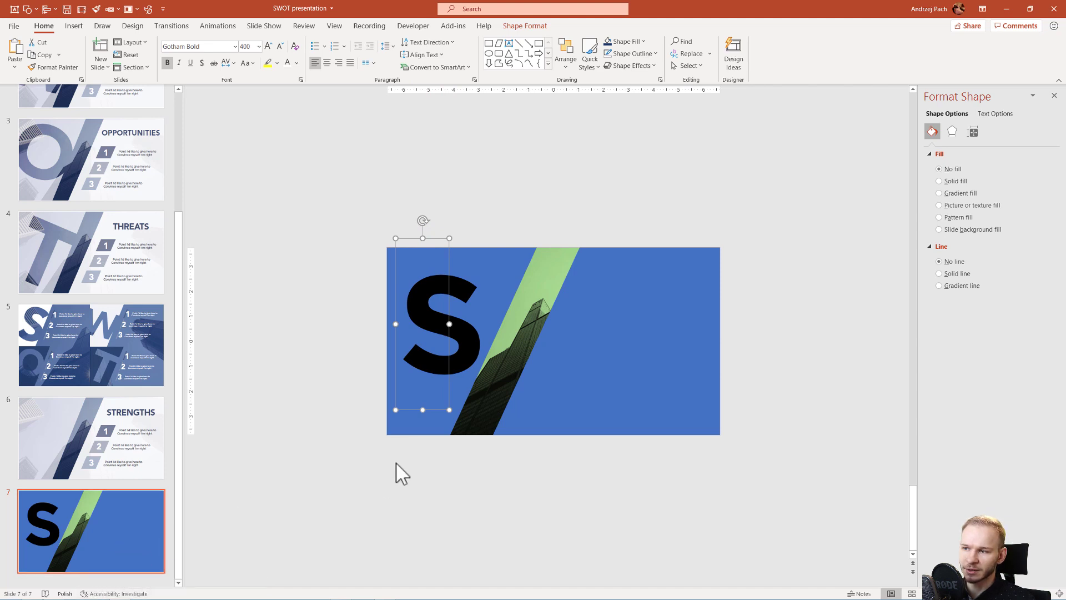
# Step: Drag the spare blue shape up off slide 7 and select the skyscraper photo
pyautogui.click(414, 426)
pyautogui.moveTo(442, 437); pyautogui.dragTo(424, 220)
pyautogui.scroll(2, 502, 357)
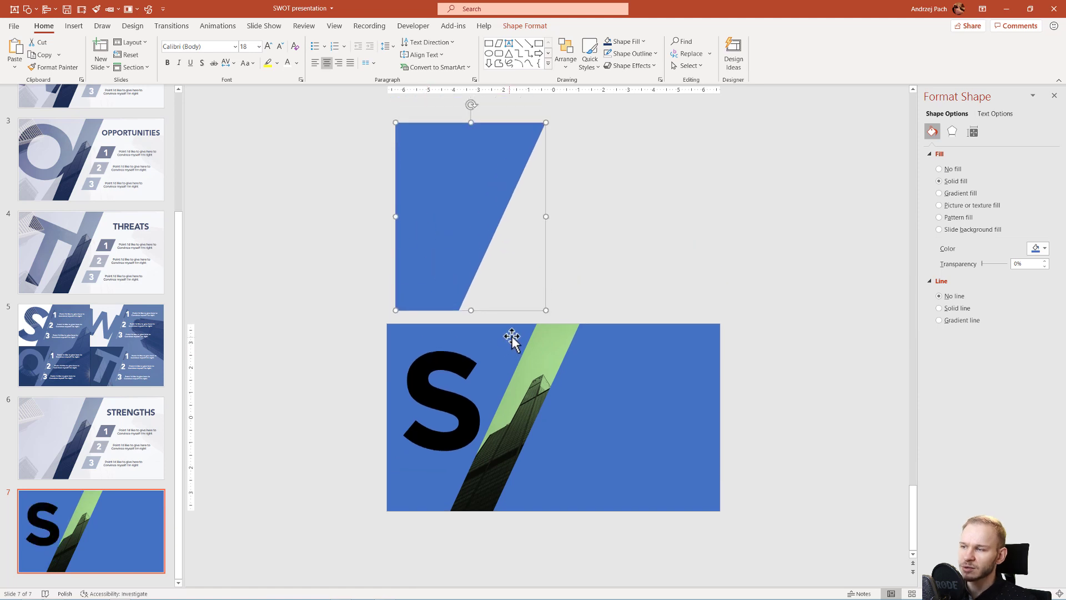
pyautogui.scroll(-1, 511, 337)
pyautogui.click(512, 336)
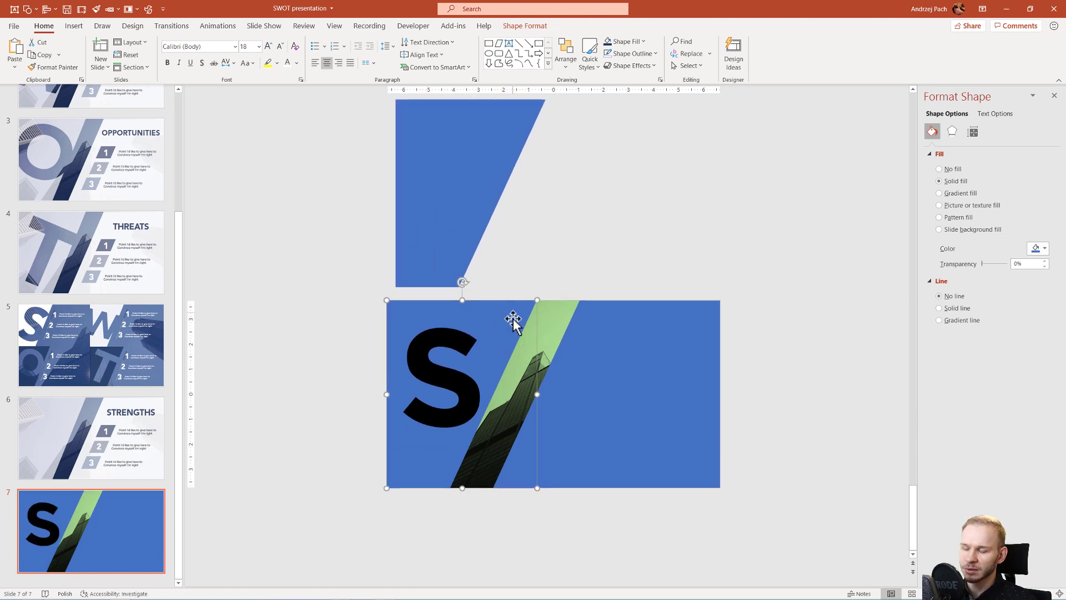
# Step: Subtract the S letter from the skyscraper photo with Merge Shapes, then also select the blue rectangle
pyautogui.keyDown('shift'); pyautogui.click(450, 376); pyautogui.keyUp('shift')
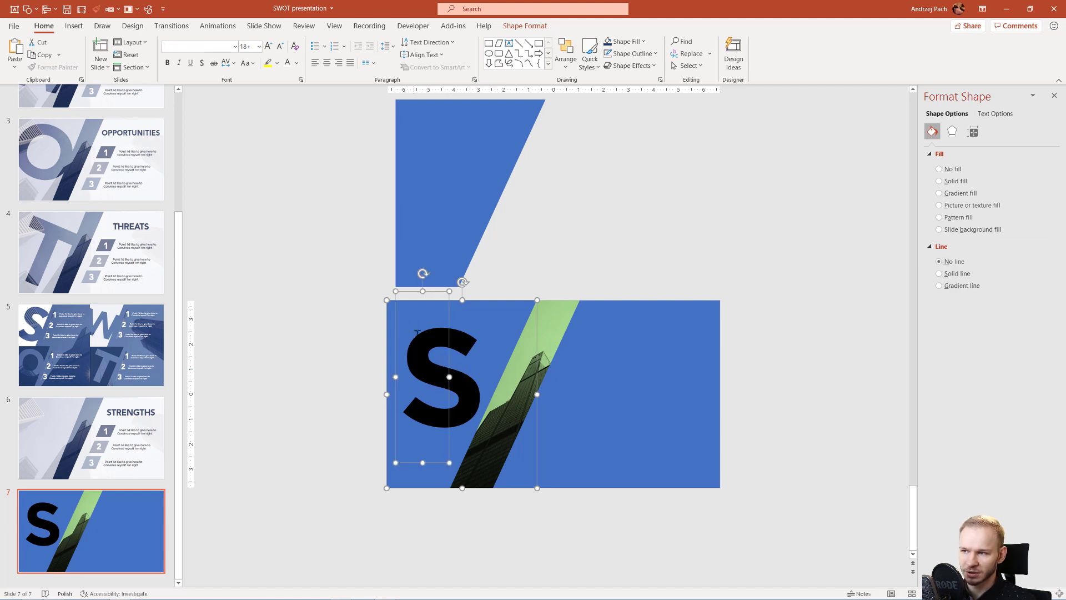
pyautogui.click(524, 26)
pyautogui.click(119, 66)
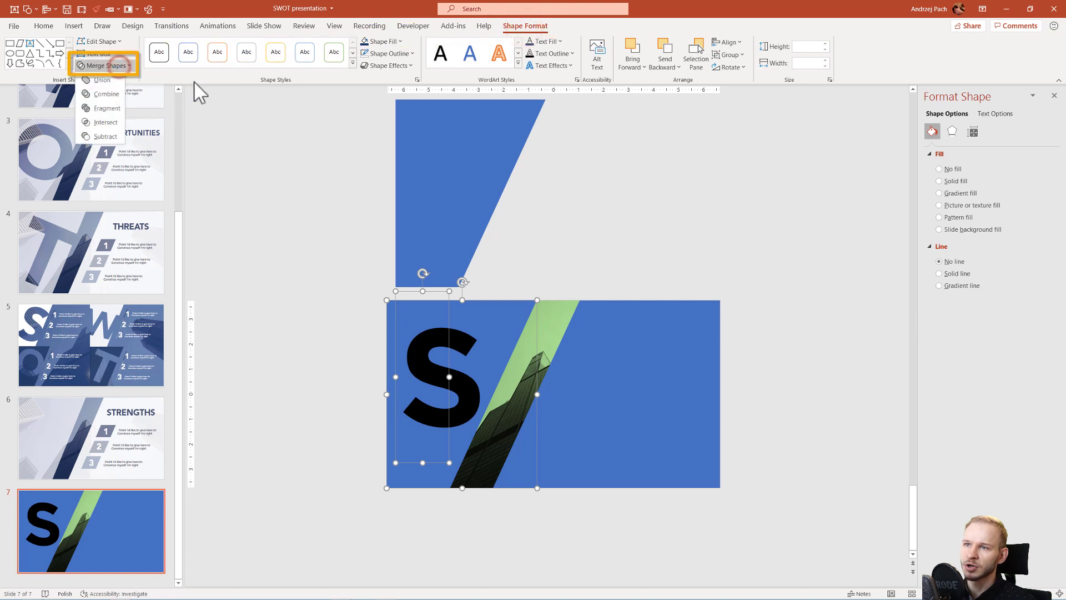
pyautogui.click(102, 137)
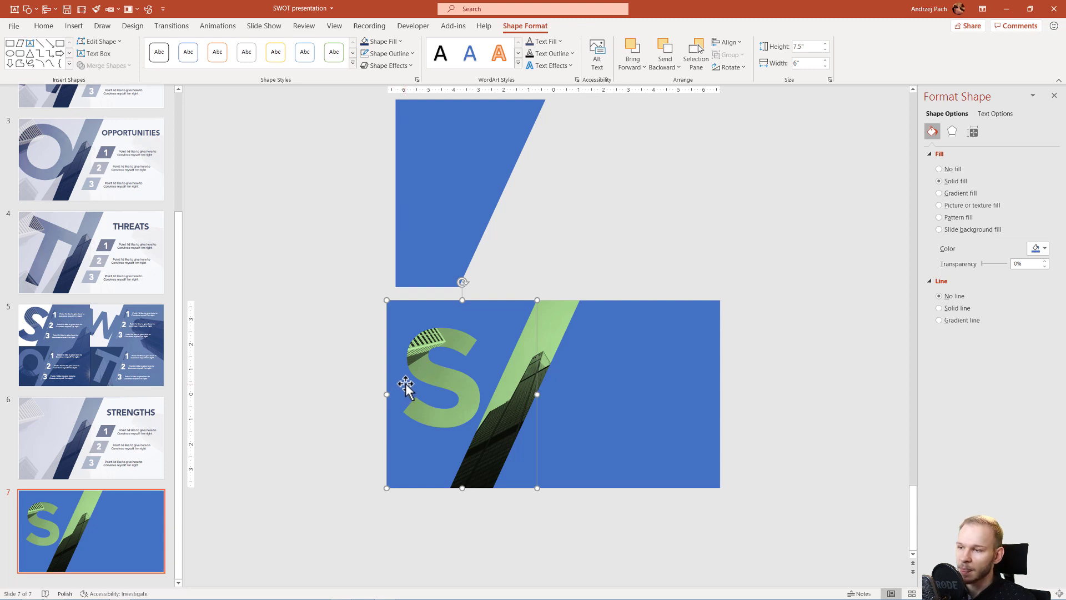
pyautogui.keyDown('shift'); pyautogui.click(624, 375); pyautogui.keyUp('shift')
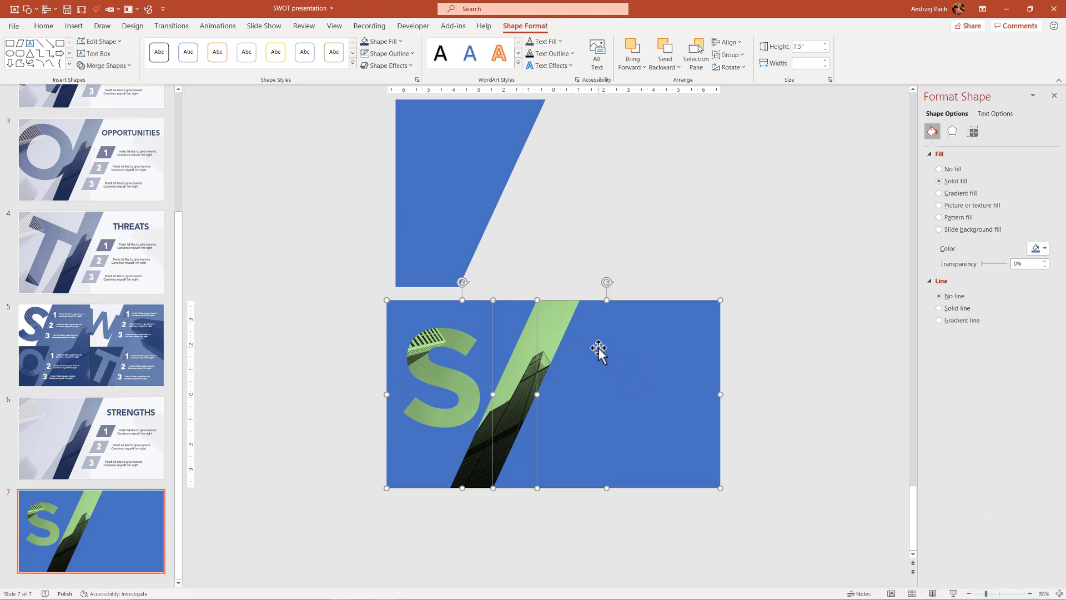
# Step: Fill the blue background shapes with white and set their transparency to about 4%
pyautogui.click(400, 41)
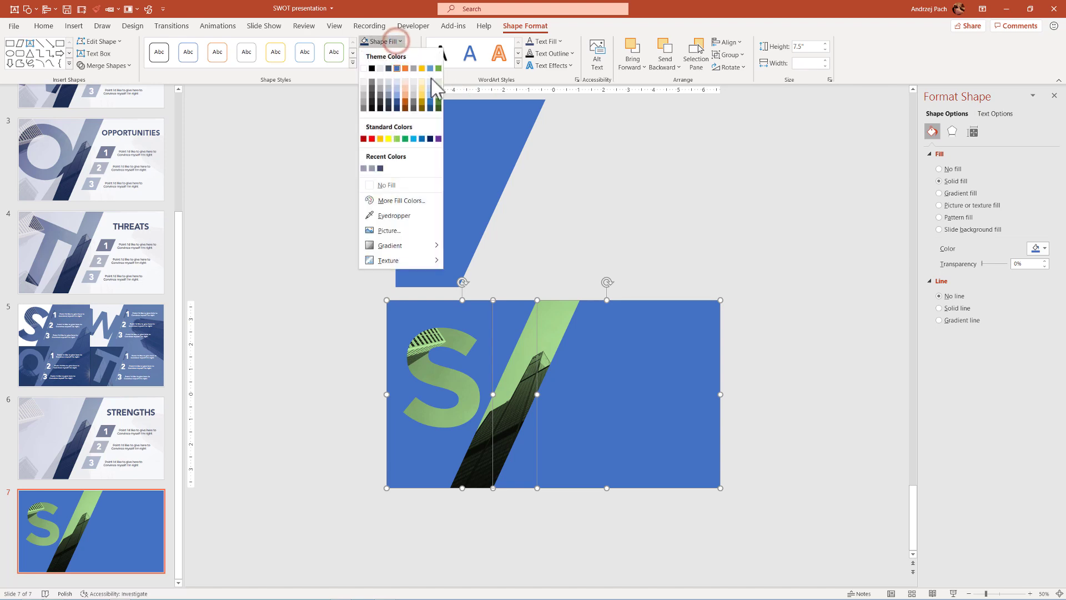
pyautogui.click(364, 68)
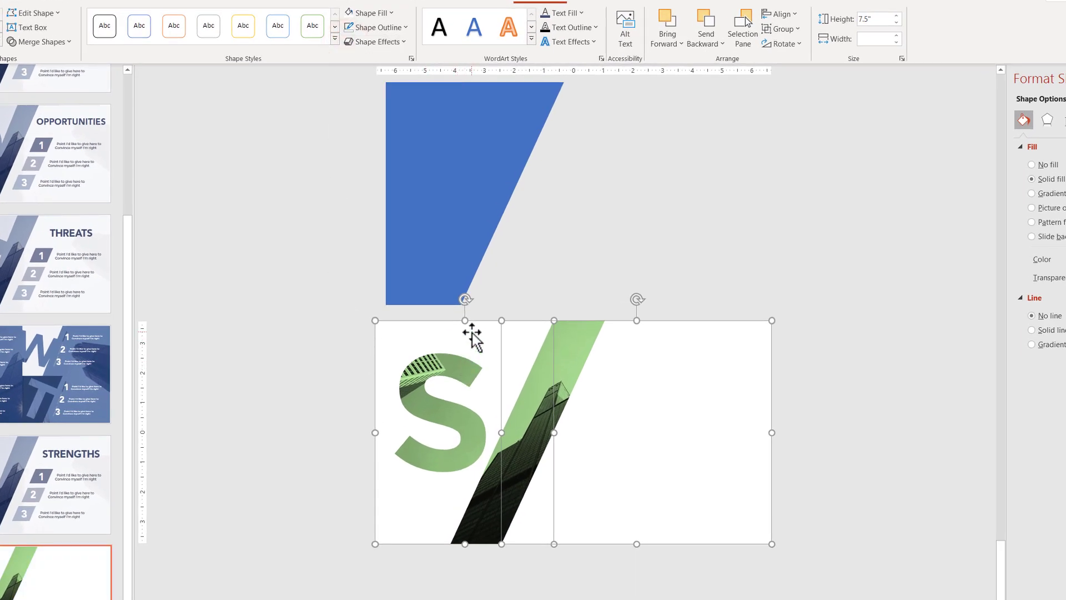
pyautogui.rightClick(450, 332)
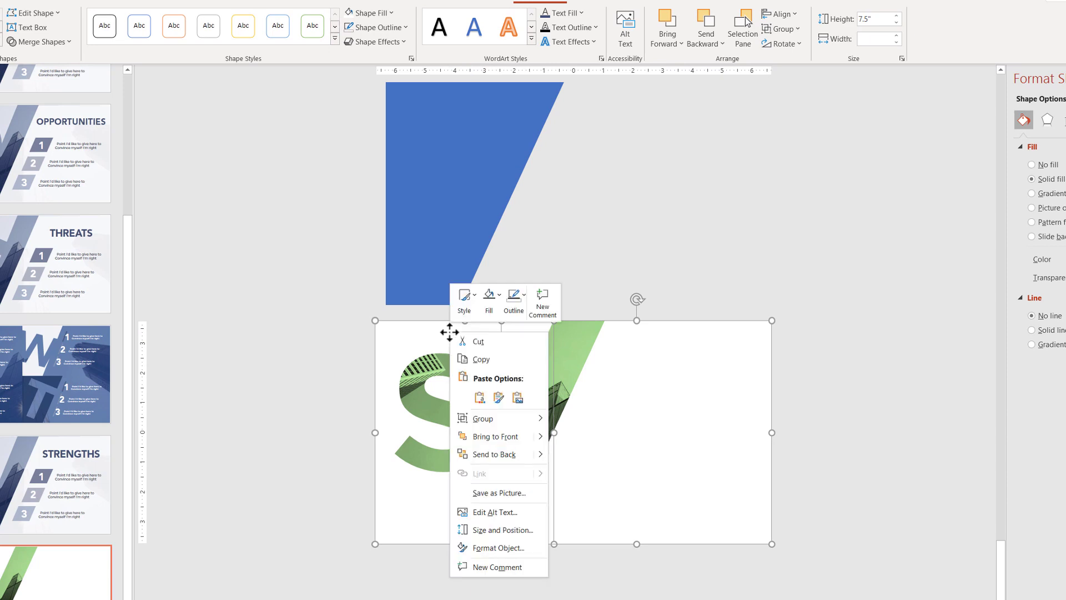
pyautogui.click(498, 548)
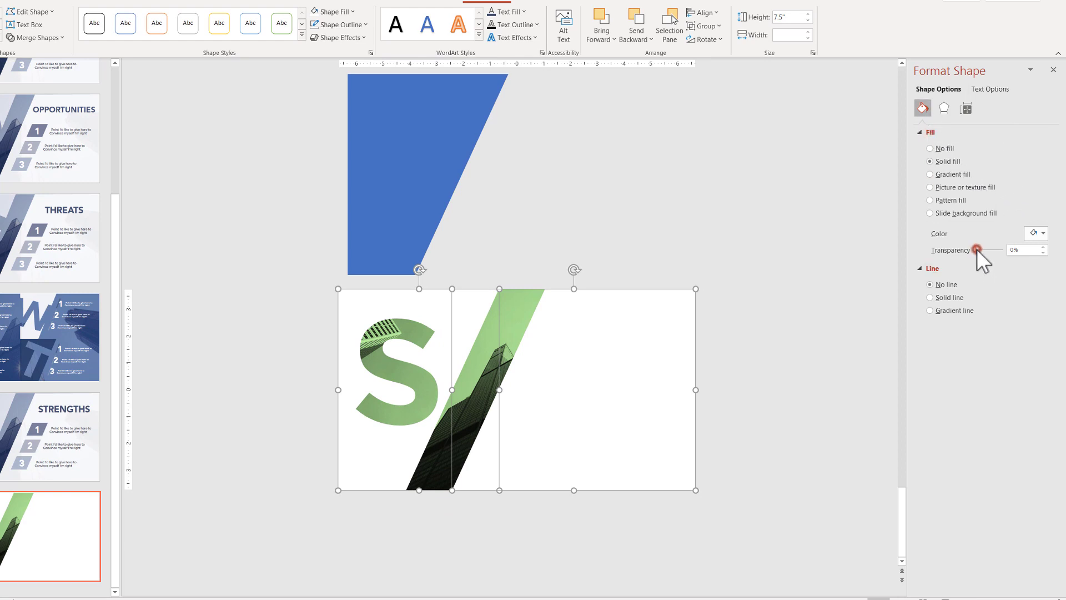
pyautogui.moveTo(977, 249)
pyautogui.mouseDown()
pyautogui.moveTo(990, 249)
pyautogui.moveTo(979, 249)
pyautogui.mouseUp()
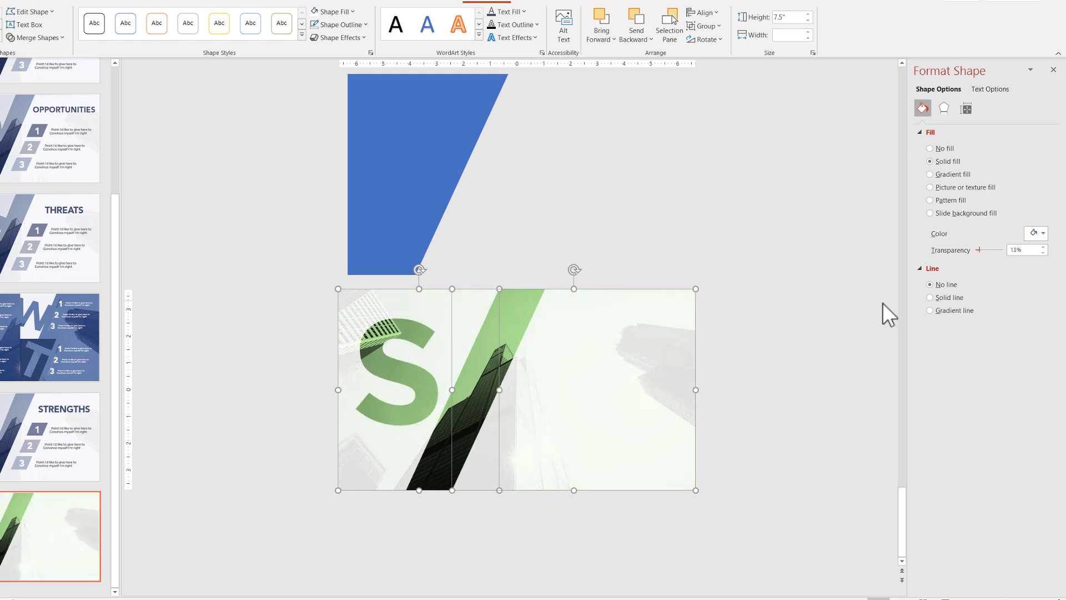
pyautogui.click(581, 544)
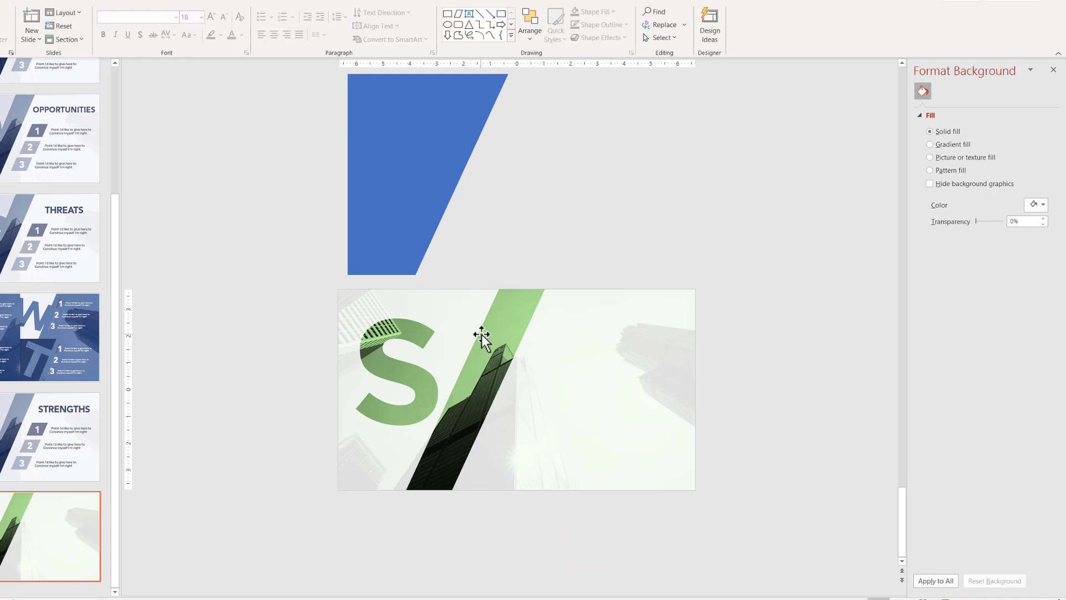
pyautogui.click(576, 367)
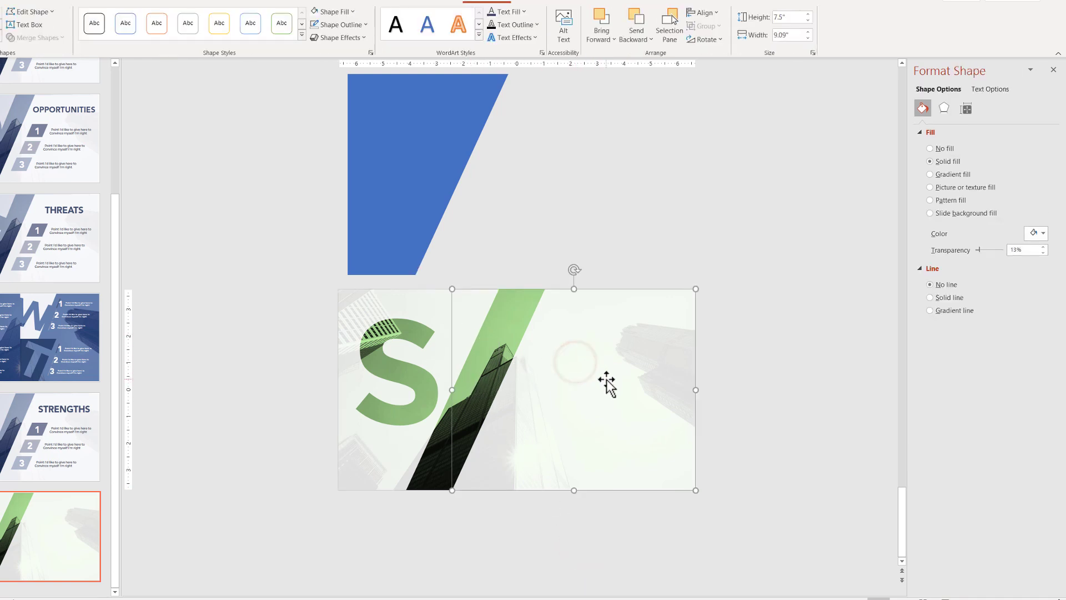
pyautogui.moveTo(979, 250); pyautogui.dragTo(977, 249)
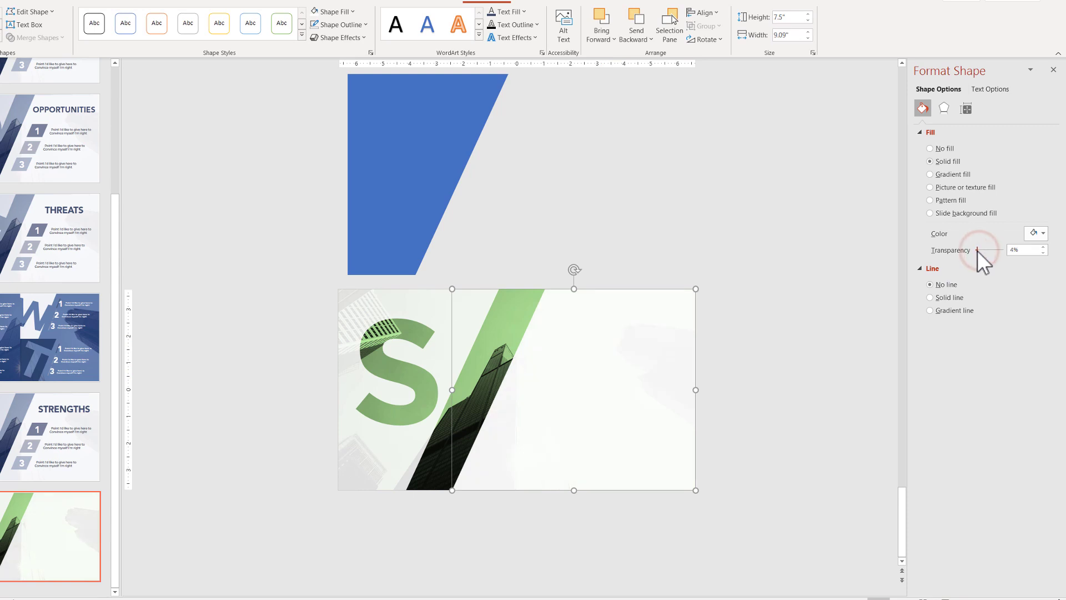
pyautogui.click(525, 512)
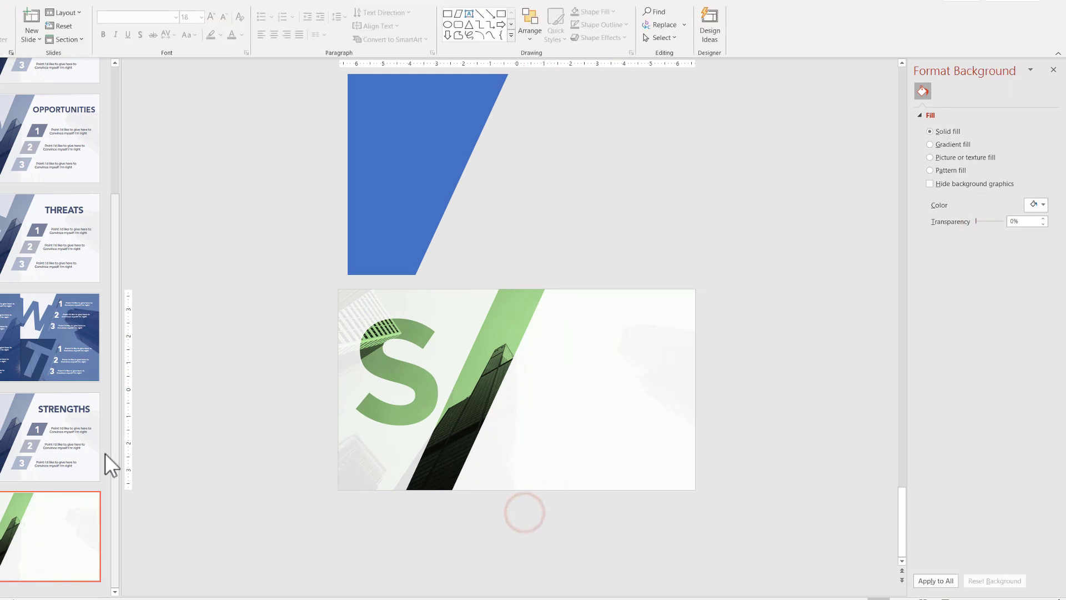
# Step: Add a 48 pt Gotham Bold text box at upper right reading 'STHRENGTH'
pyautogui.click(67, 442)
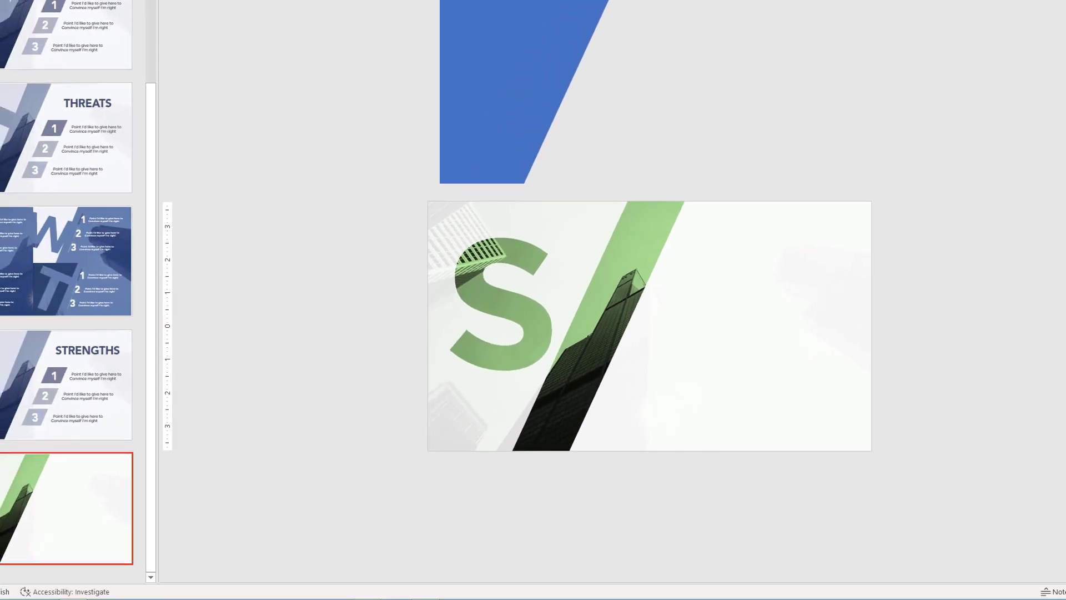
pyautogui.click(49, 40)
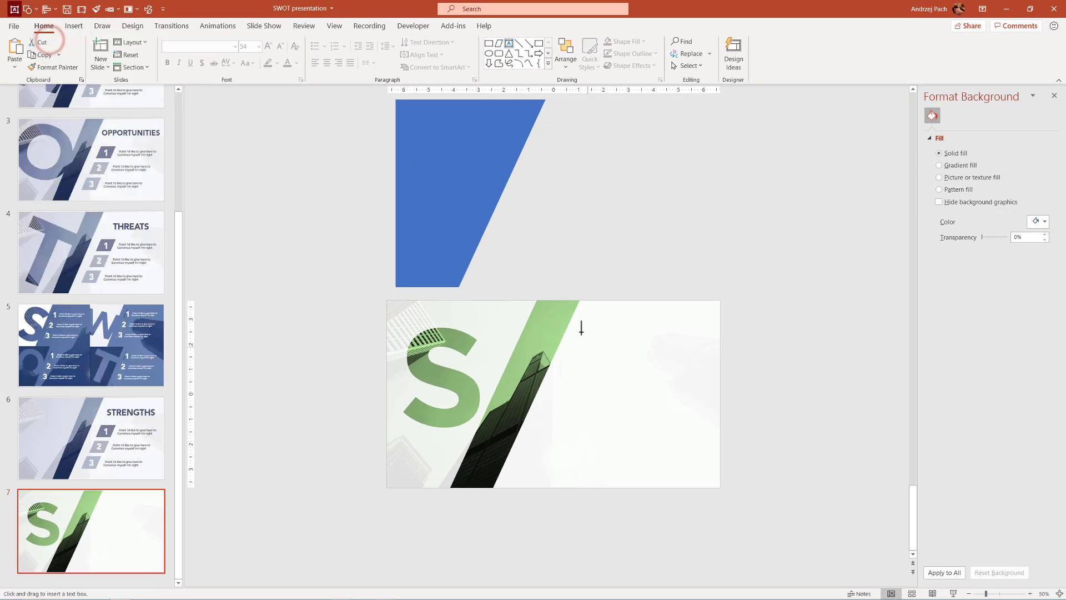
pyautogui.moveTo(580, 328); pyautogui.dragTo(705, 363)
pyautogui.click(235, 46)
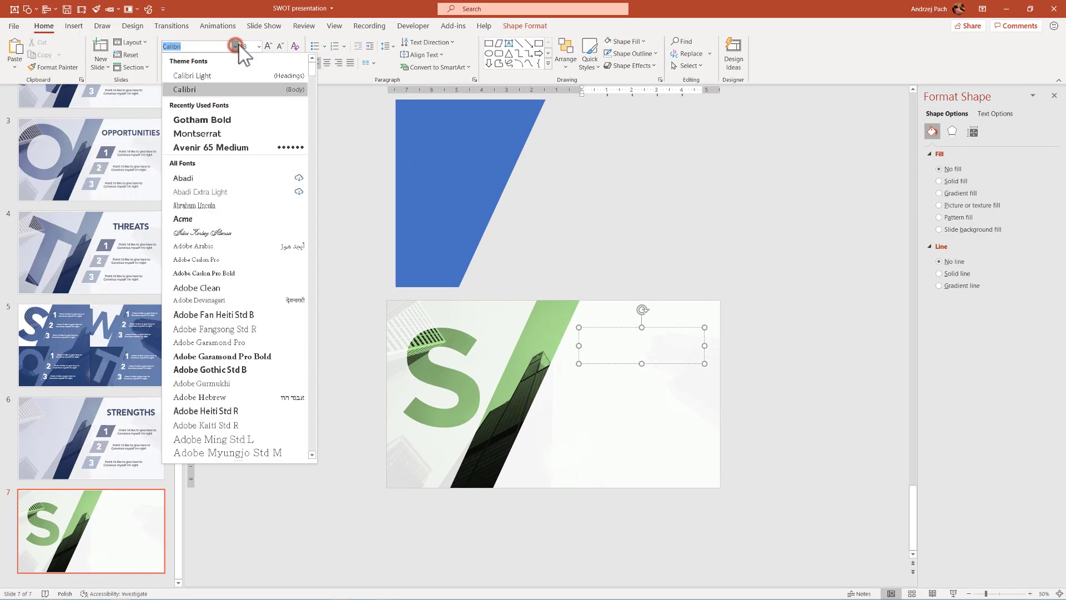
pyautogui.click(230, 120)
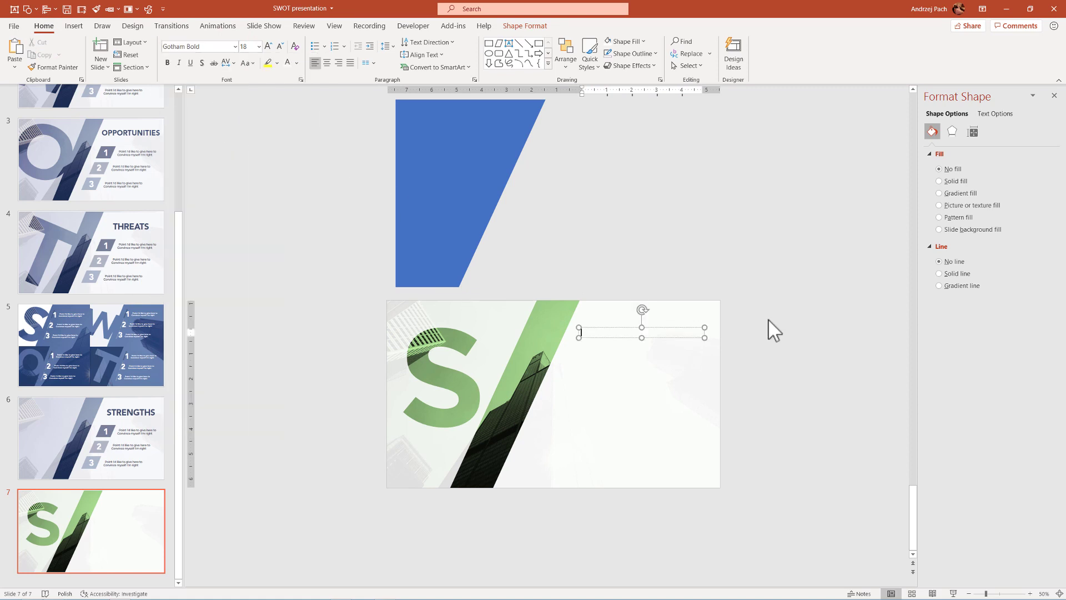
pyautogui.write('TRESHT')
pyautogui.hotkey('ctrl', 'a')
pyautogui.write('STHRENGTH')
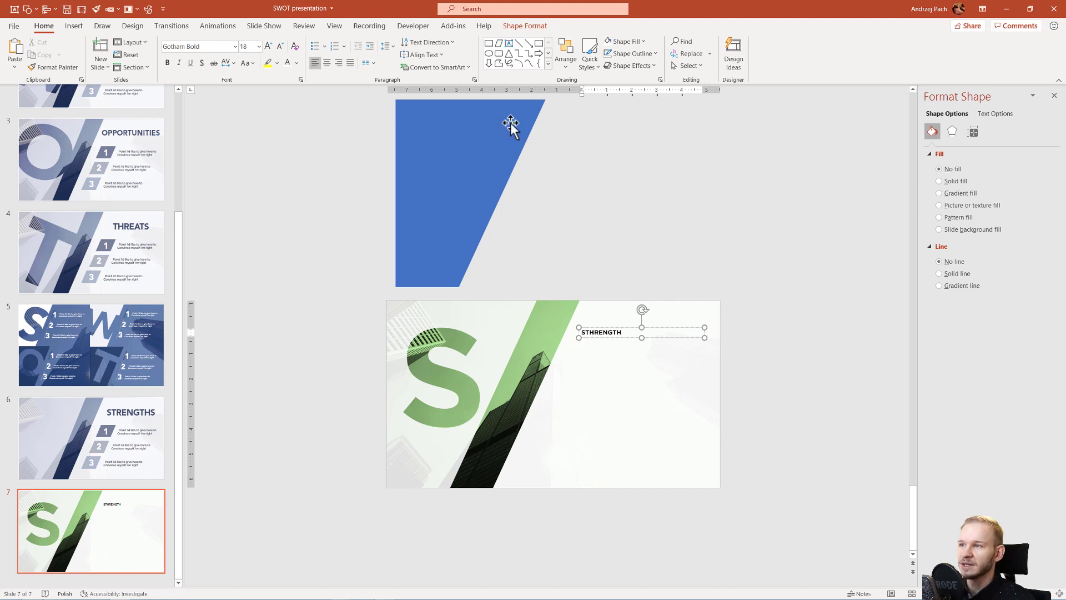
pyautogui.hotkey('ctrl', 'a')
pyautogui.hotkey('ctrl', 'shift', '.')
pyautogui.hotkey('ctrl', 'shift', '.')
pyautogui.hotkey('ctrl', 'shift', '.')
pyautogui.hotkey('ctrl', 'shift', '.')
pyautogui.hotkey('ctrl', 'shift', '.')
pyautogui.hotkey('ctrl', 'shift', '.')
pyautogui.hotkey('ctrl', 'shift', '.')
pyautogui.hotkey('ctrl', 'shift', '.')
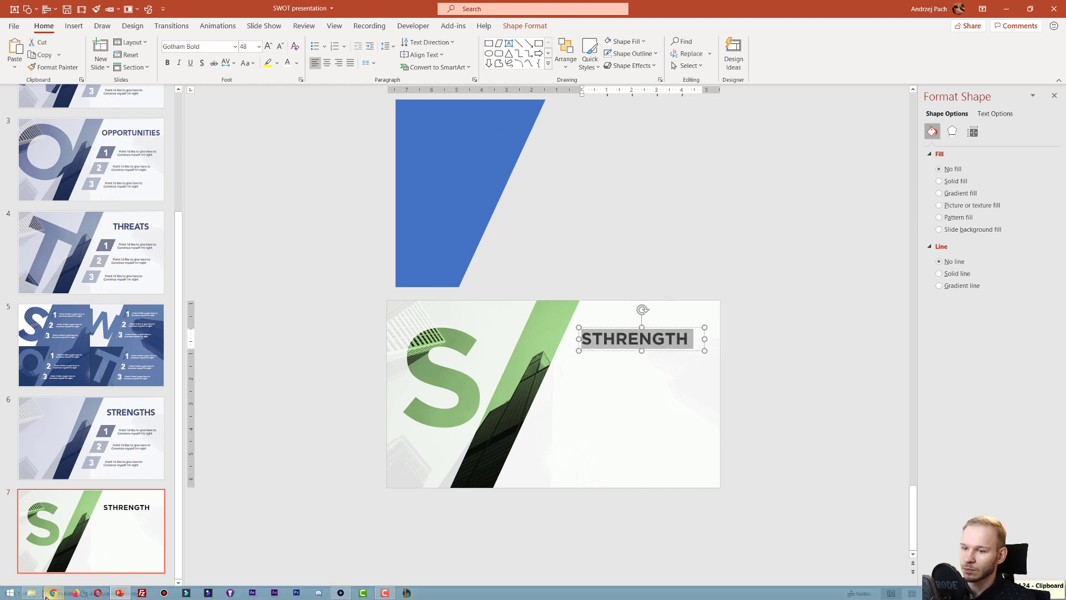
# Step: Open Google Translate in a new browser tab to check the heading's spelling
pyautogui.click(50, 593)
pyautogui.hotkey('ctrl', 't')
pyautogui.write('trans')
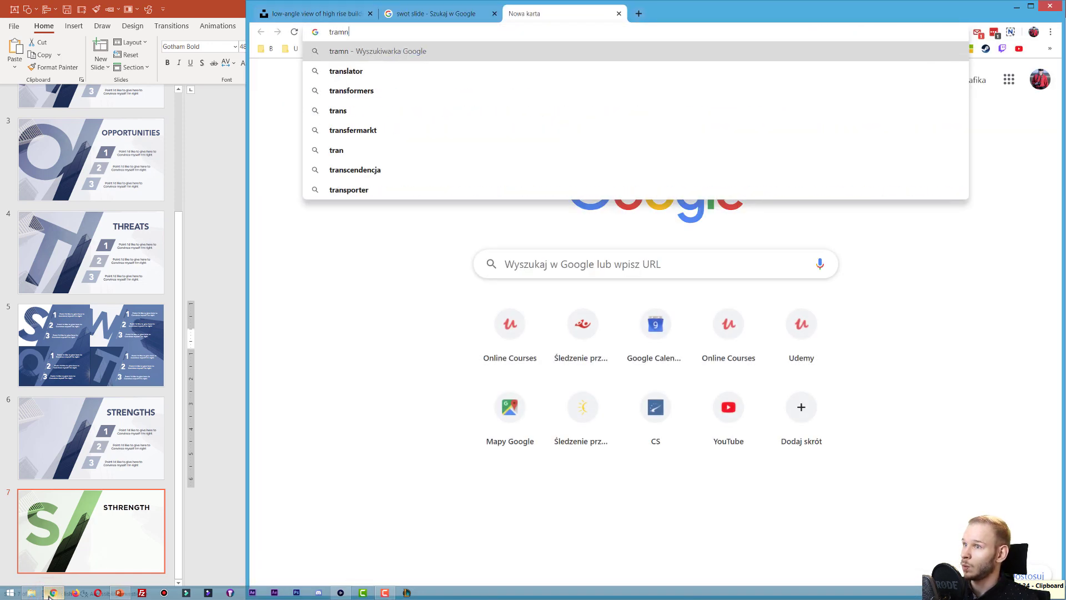
pyautogui.press('Return')
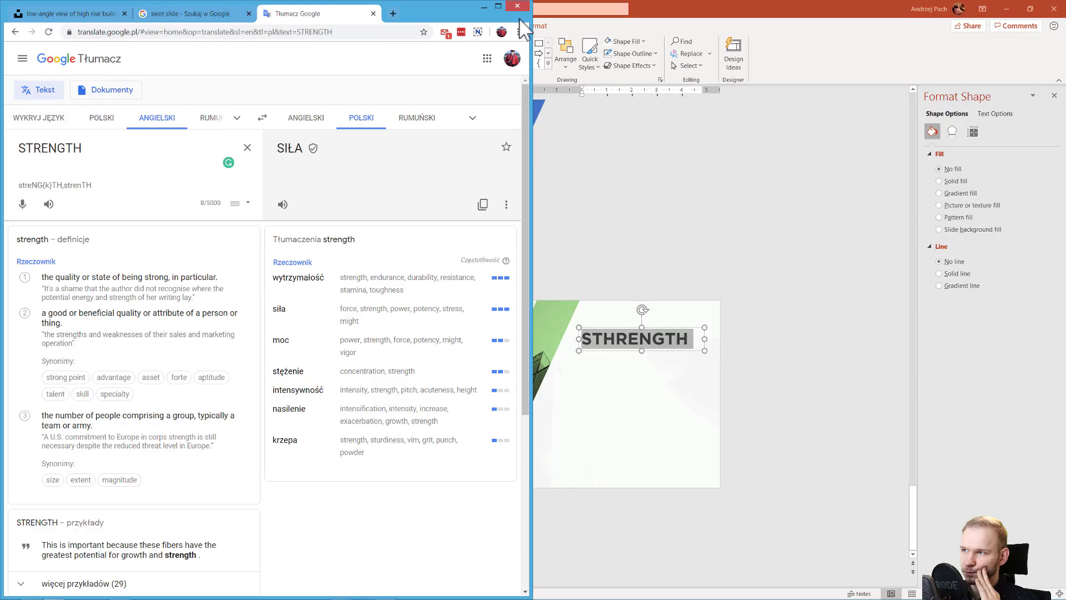
# Step: Correct the heading to 'STRENGTH', nudge it right, and colour it dark green from the skyscraper
pyautogui.click(480, 8)
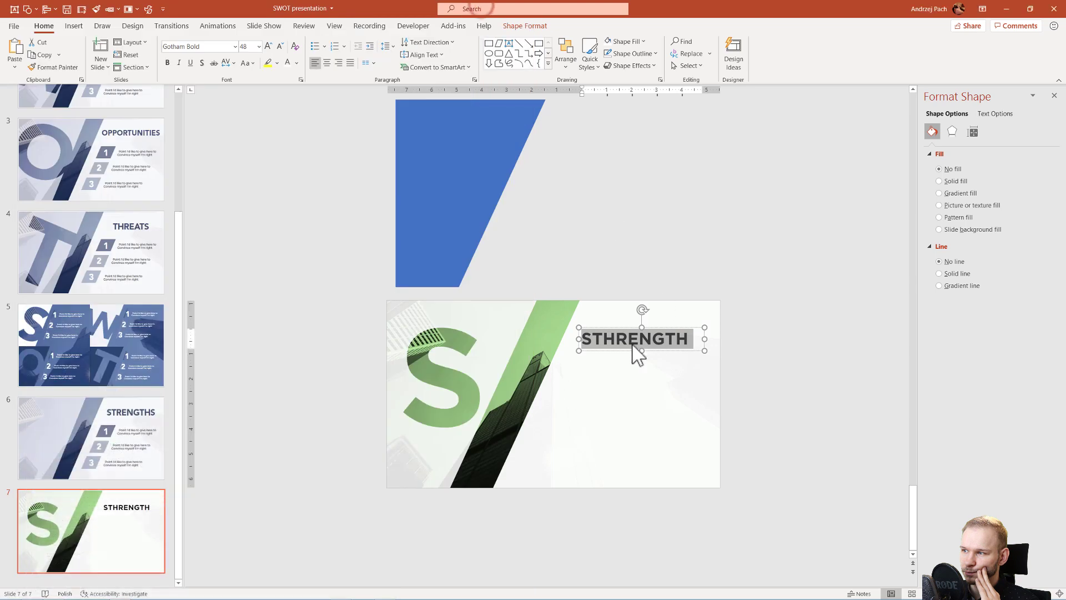
pyautogui.click(615, 337)
pyautogui.press('BackSpace')
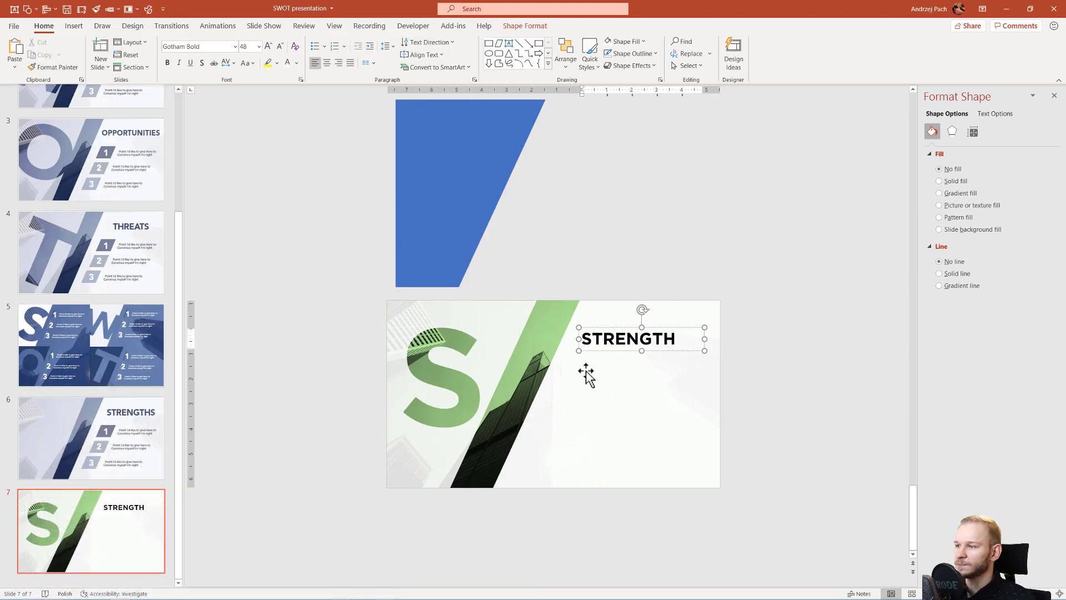
pyautogui.moveTo(629, 356); pyautogui.dragTo(637, 355)
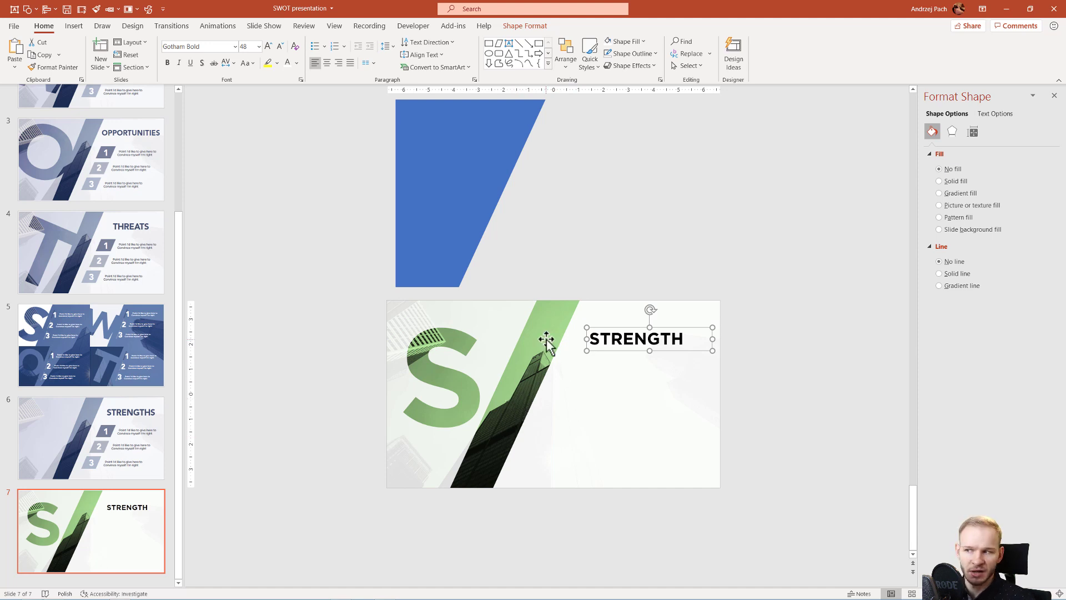
pyautogui.click(296, 63)
pyautogui.click(327, 224)
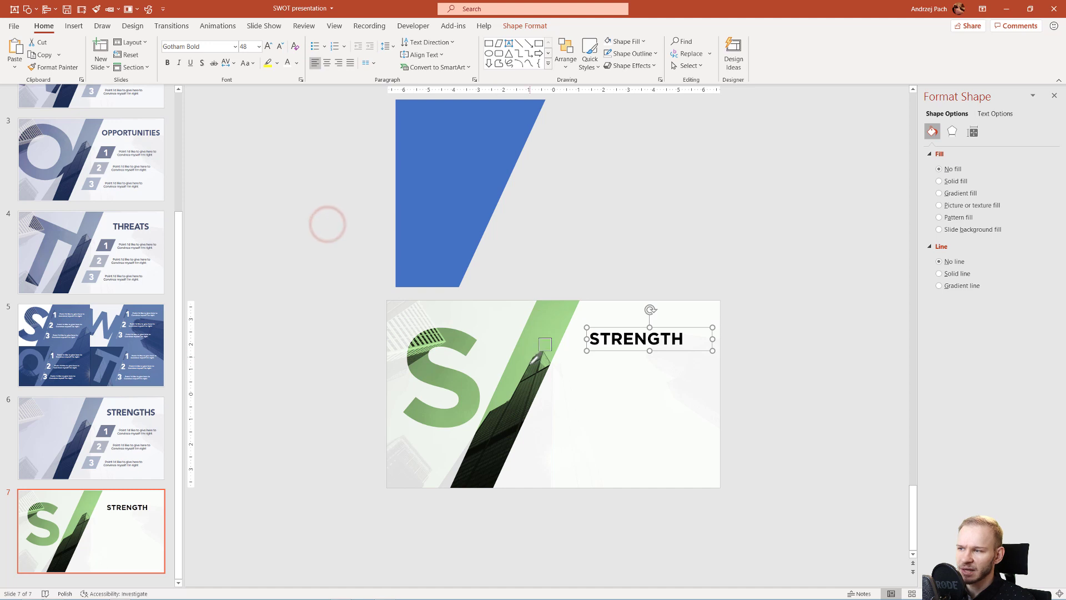
pyautogui.click(544, 364)
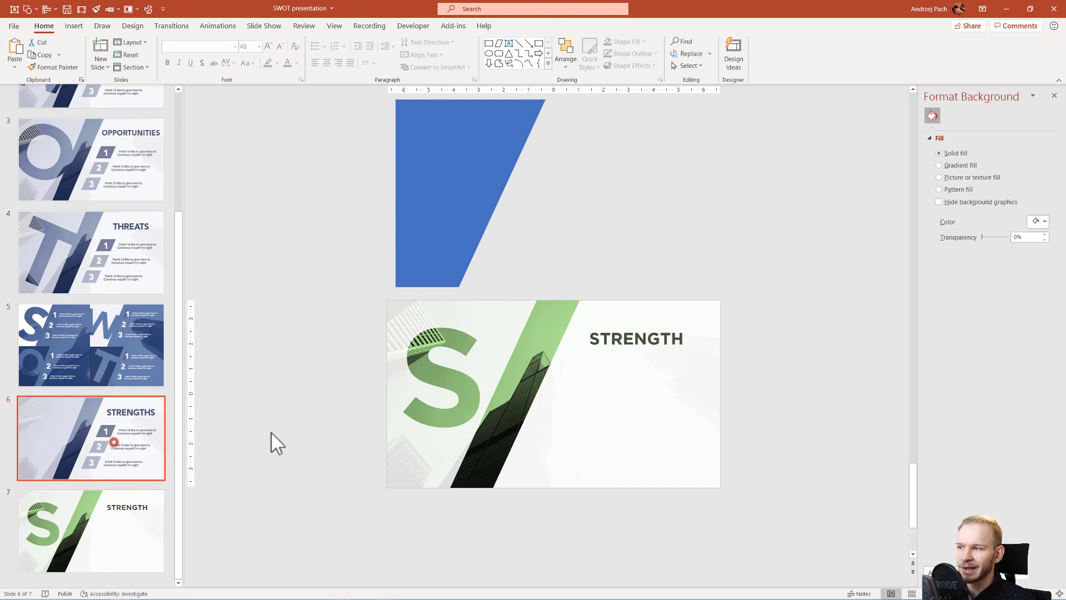
# Step: Compare against the blue STRENGTHS slide, then return to green slide 7 with the shapes gallery
pyautogui.click(123, 452)
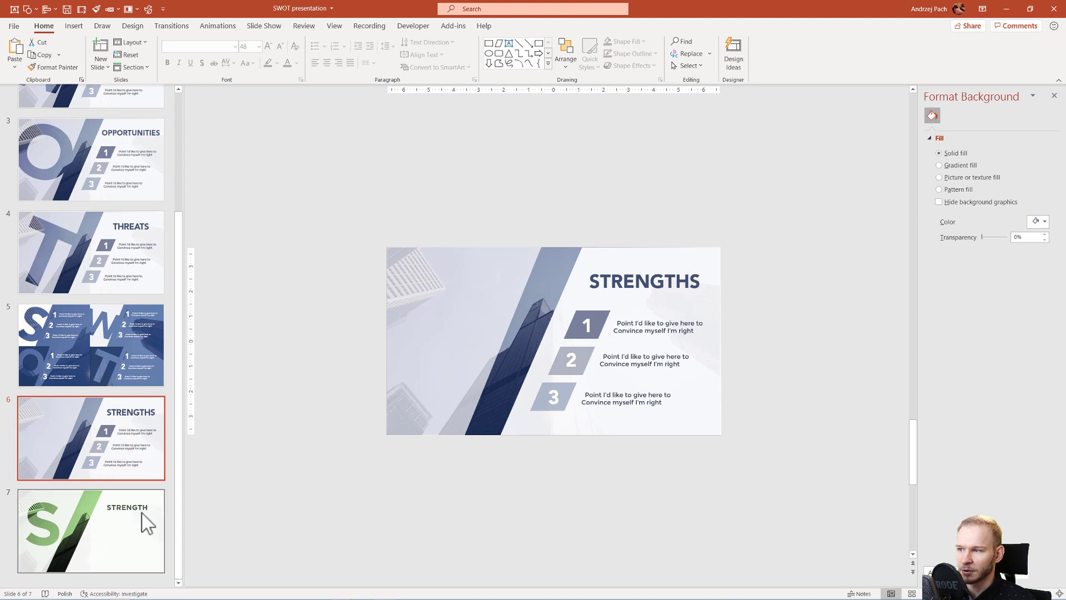
pyautogui.click(134, 519)
pyautogui.click(139, 447)
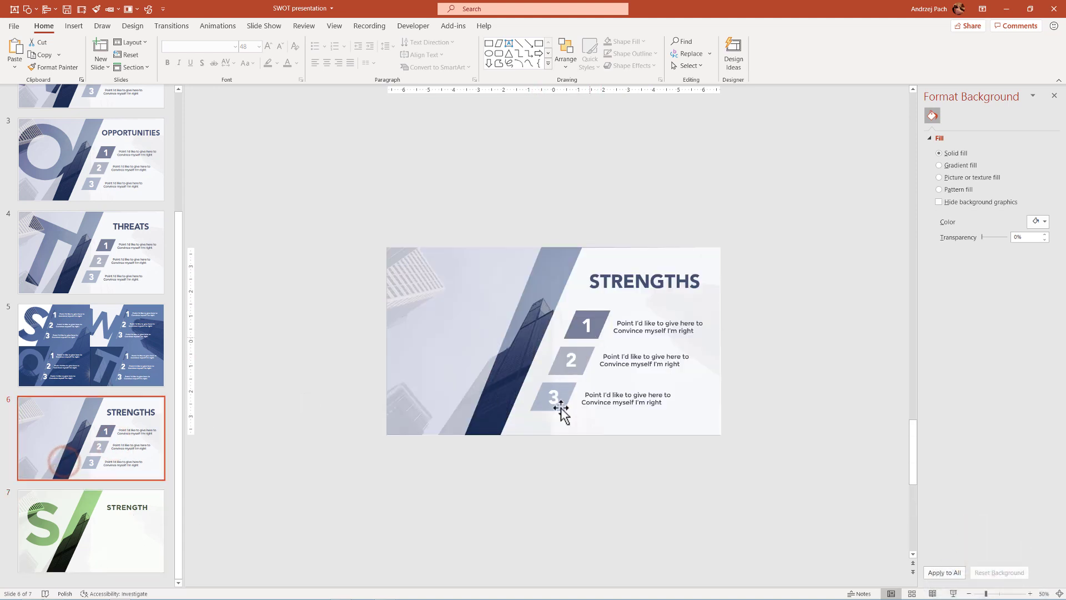
pyautogui.click(96, 544)
pyautogui.hotkey('alt', '2')
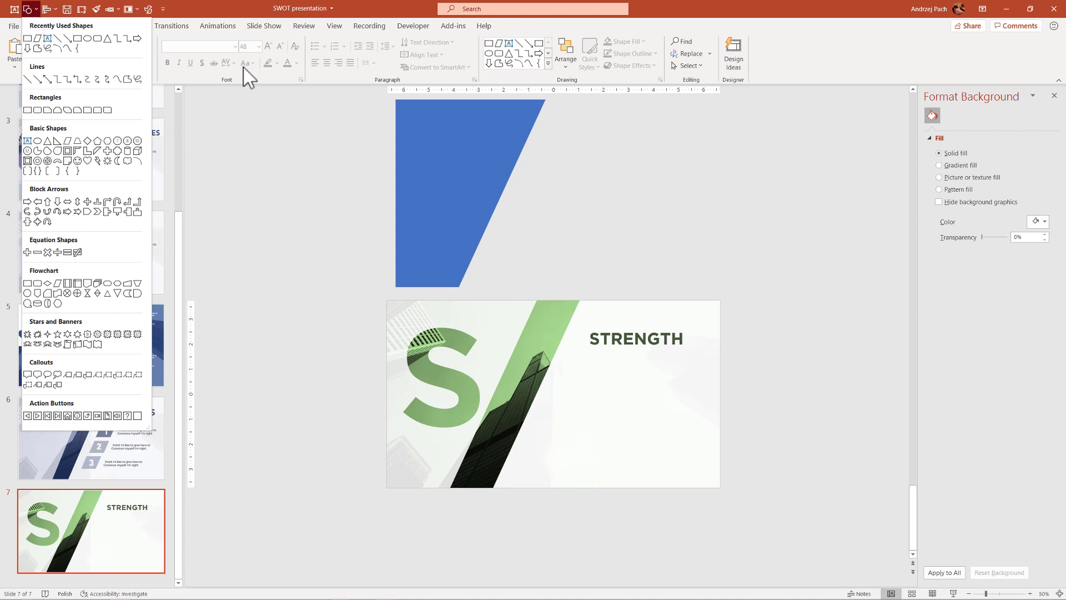
# Step: Draw a parallelogram beside the green stripe and widen it to 1.82 inches
pyautogui.click(37, 39)
pyautogui.moveTo(570, 362)
pyautogui.mouseDown()
pyautogui.moveTo(608, 393)
pyautogui.moveTo(555, 374)
pyautogui.mouseUp()
pyautogui.click(580, 365)
pyautogui.click(552, 367)
pyautogui.moveTo(572, 378); pyautogui.dragTo(549, 426)
pyautogui.click(552, 367)
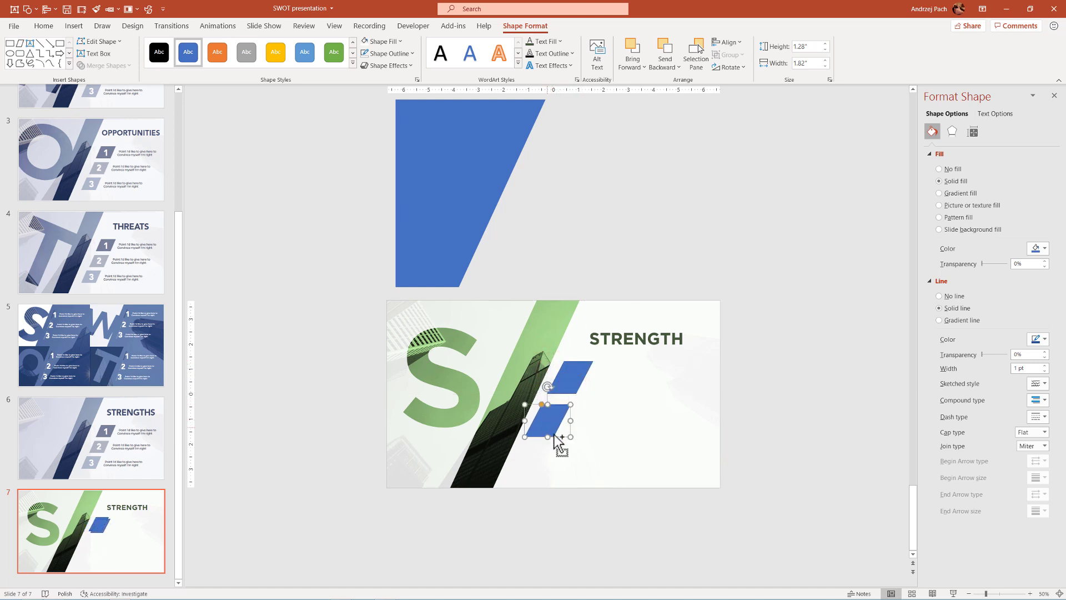
# Step: Duplicate it into three parallelograms and move them together just below the STRENGTH heading
pyautogui.hotkey('ctrl', 'd')
pyautogui.keyDown('shift'); pyautogui.click(553, 423); pyautogui.keyUp('shift')
pyautogui.keyDown('shift'); pyautogui.click(563, 386); pyautogui.keyUp('shift')
pyautogui.moveTo(567, 394); pyautogui.dragTo(572, 387)
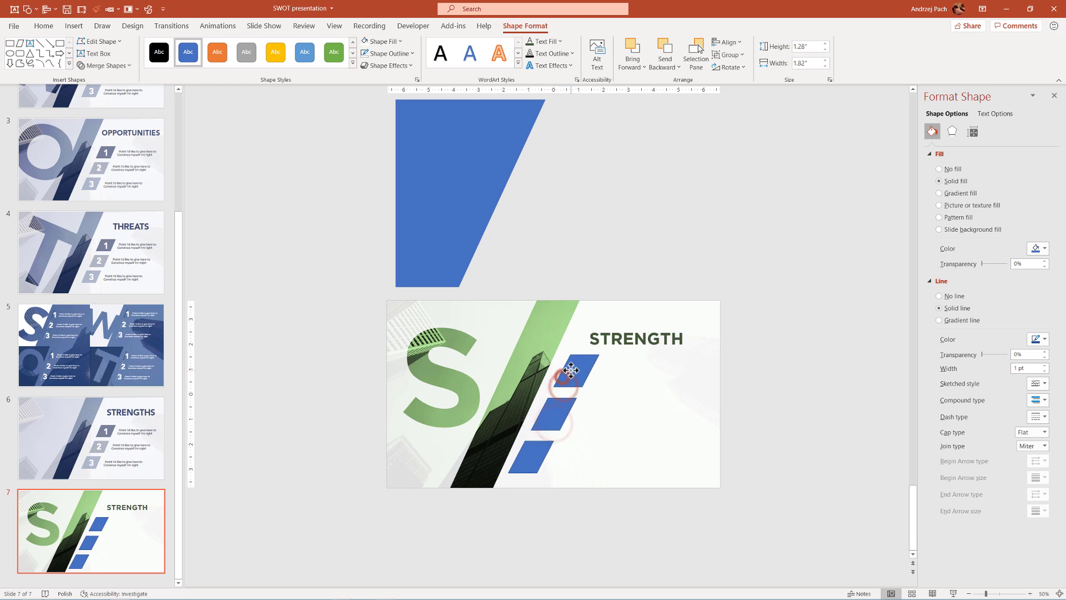
pyautogui.click(658, 507)
pyautogui.click(576, 380)
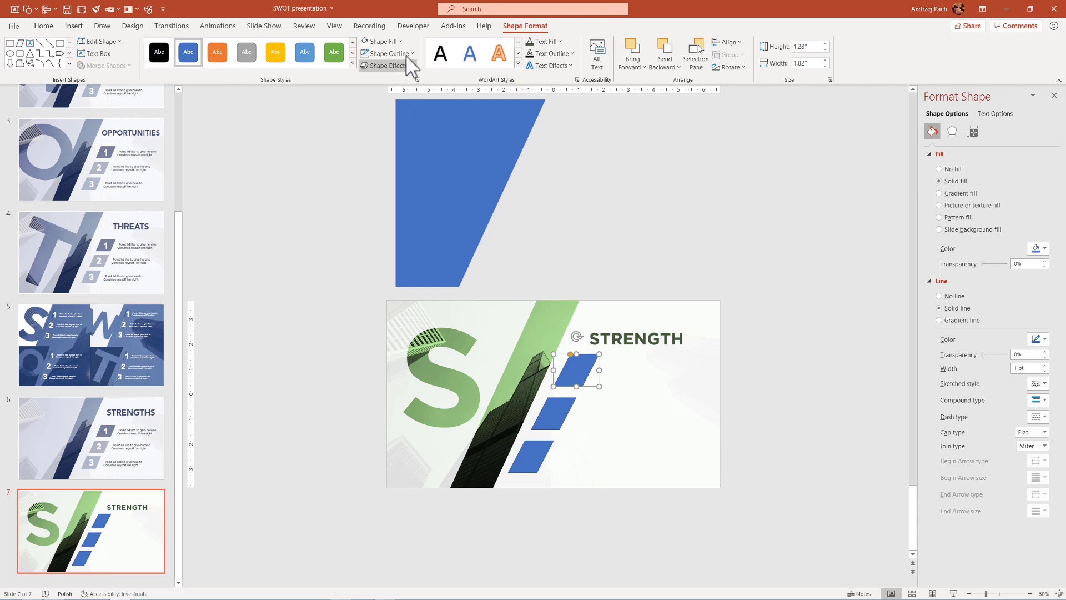
# Step: Eyedrop light green onto the top parallelogram and dark green onto the middle one
pyautogui.click(398, 43)
pyautogui.click(431, 220)
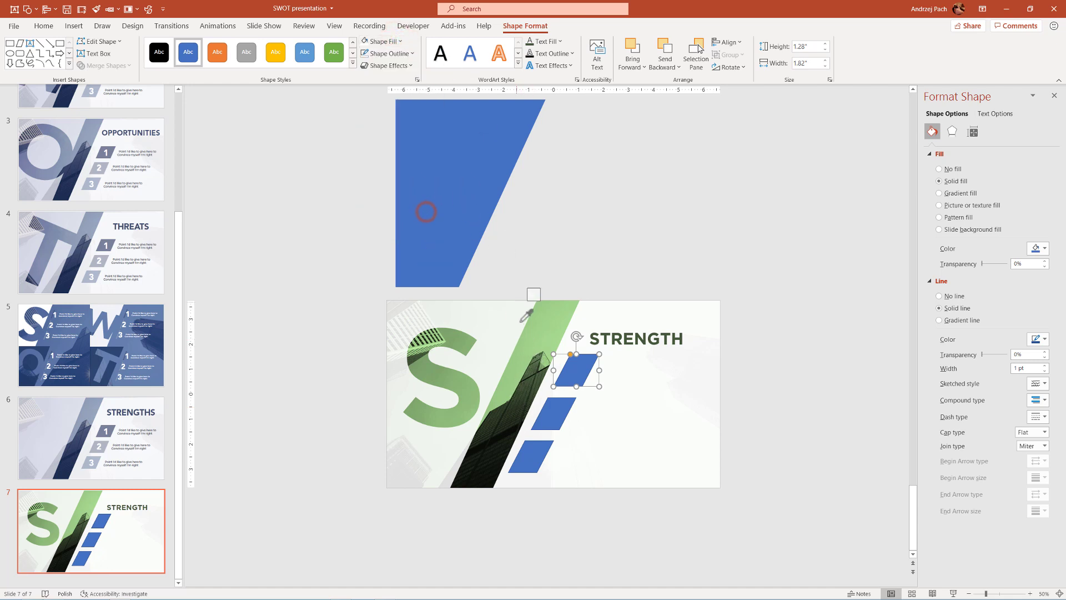
pyautogui.click(545, 362)
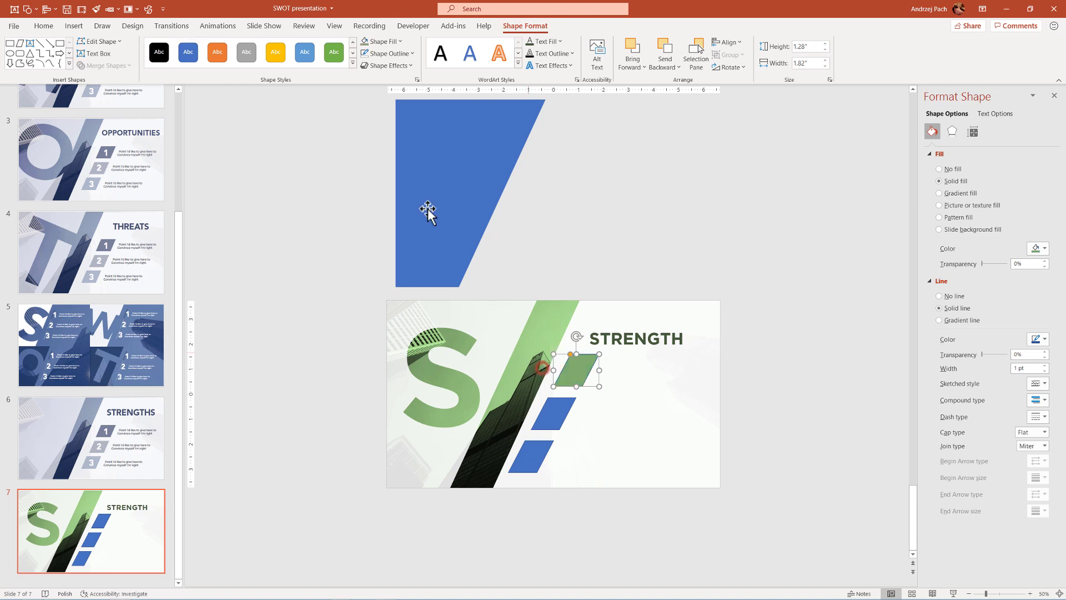
pyautogui.click(566, 411)
pyautogui.click(399, 42)
pyautogui.click(417, 215)
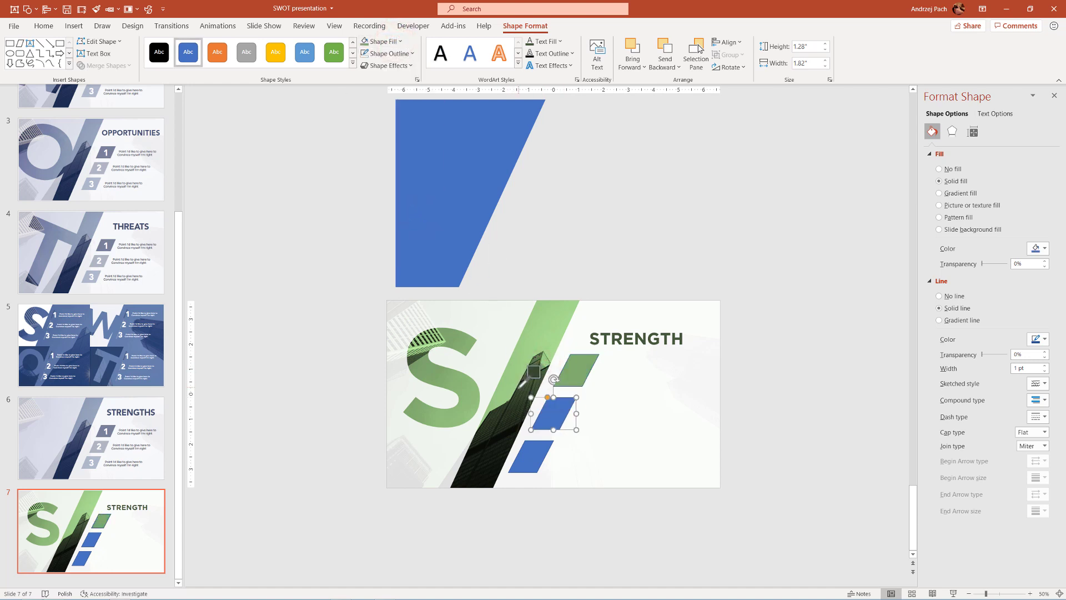
pyautogui.click(532, 367)
# Step: Eyedrop dark green onto the bottom parallelogram and give all three no outline
pyautogui.click(543, 444)
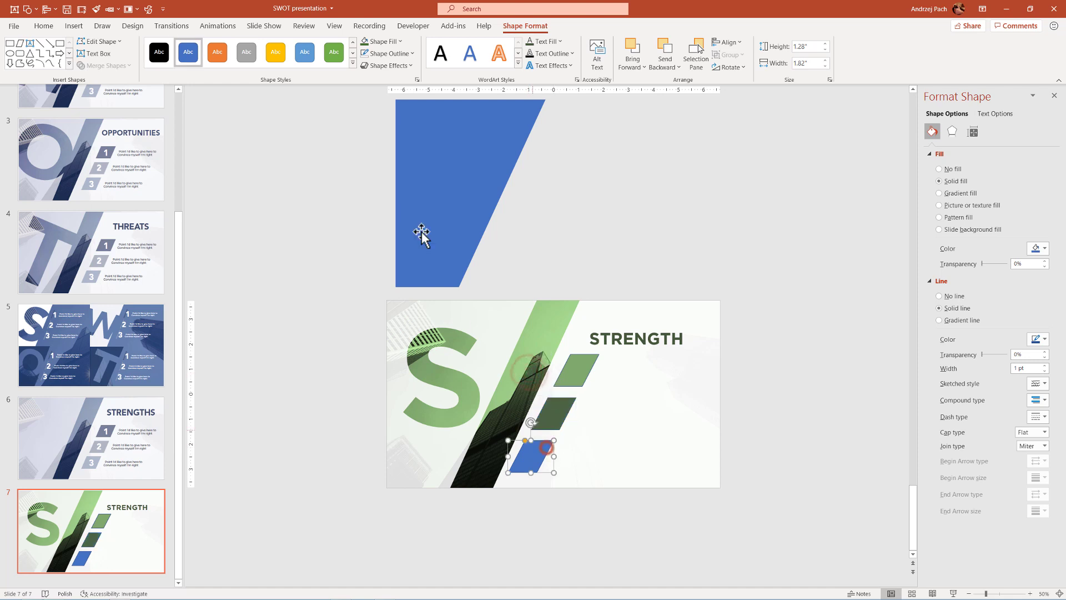
pyautogui.click(387, 39)
pyautogui.click(411, 215)
pyautogui.click(510, 411)
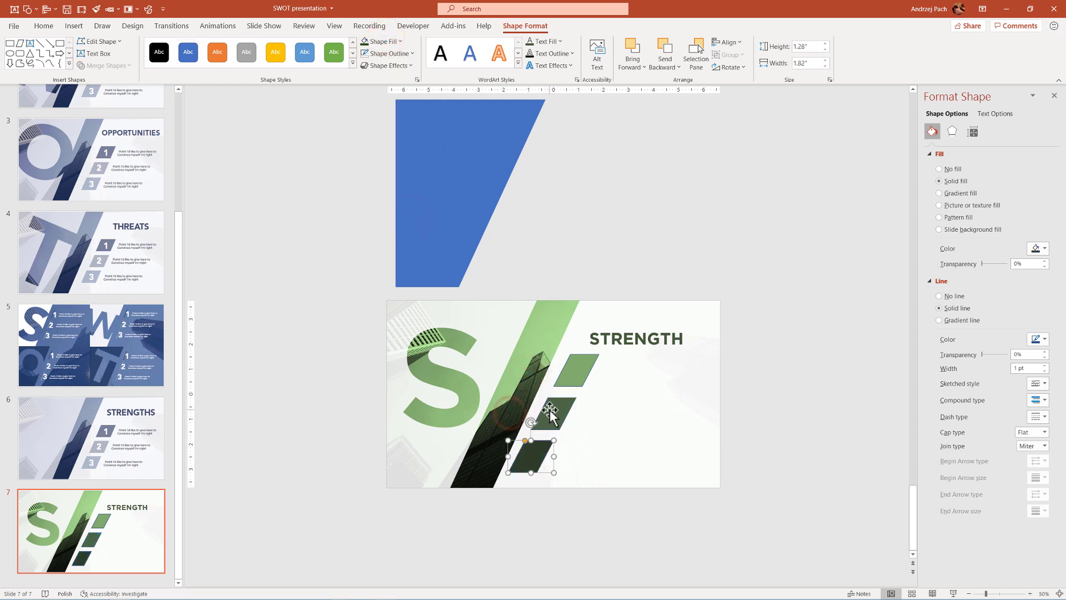
pyautogui.keyDown('shift'); pyautogui.click(553, 413); pyautogui.keyUp('shift')
pyautogui.keyDown('shift'); pyautogui.click(575, 370); pyautogui.keyUp('shift')
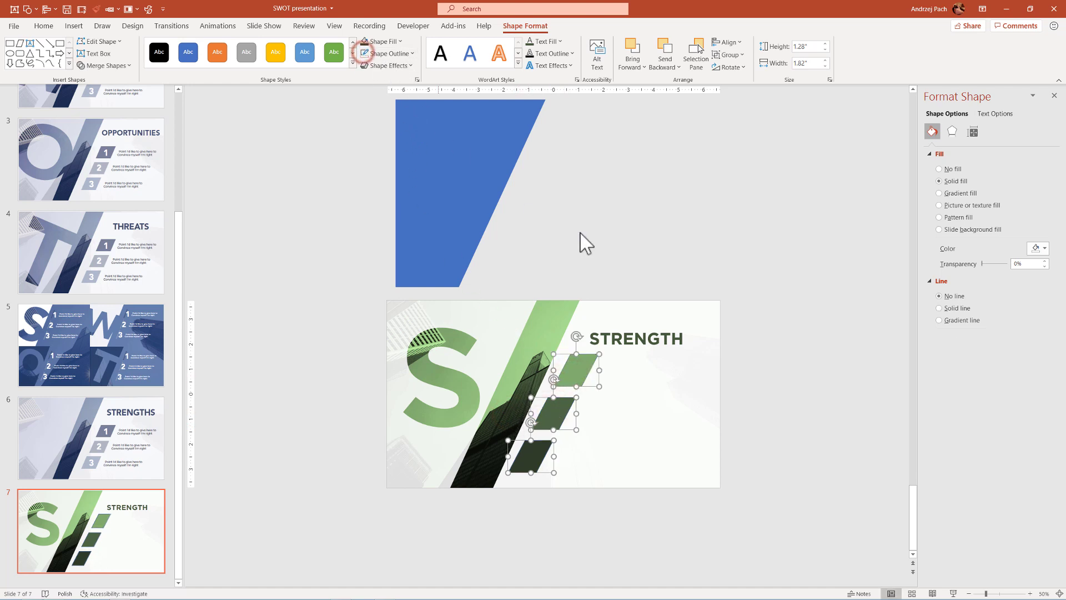
pyautogui.click(653, 220)
# Step: Copy the STRENGTH heading onto the top parallelogram, change it to '1', and narrow it to 0.8"
pyautogui.click(631, 351)
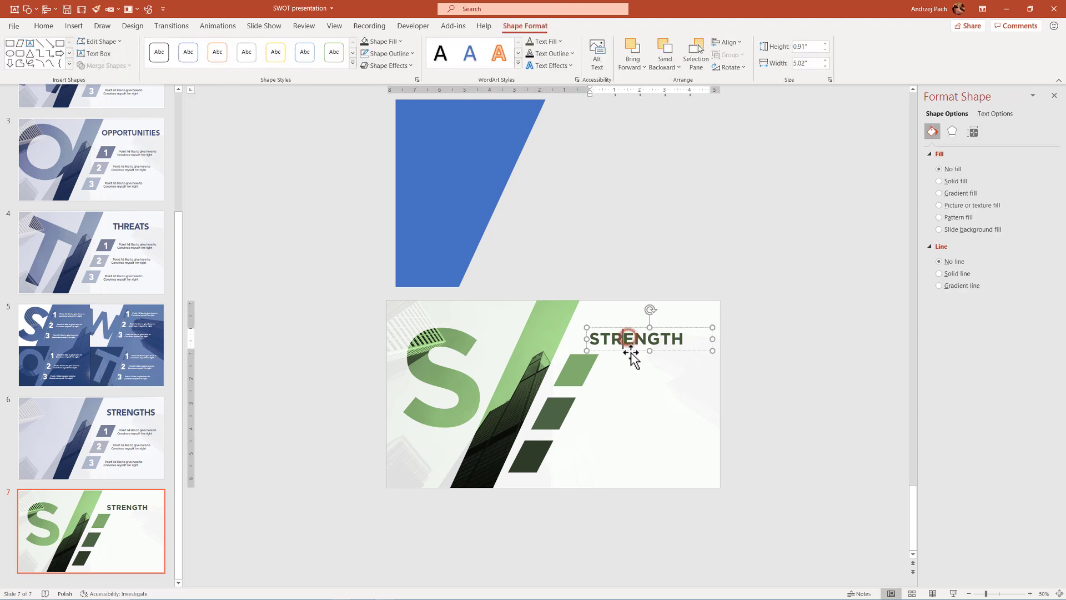
pyautogui.click(631, 350)
pyautogui.hotkey('ctrl', 'c')
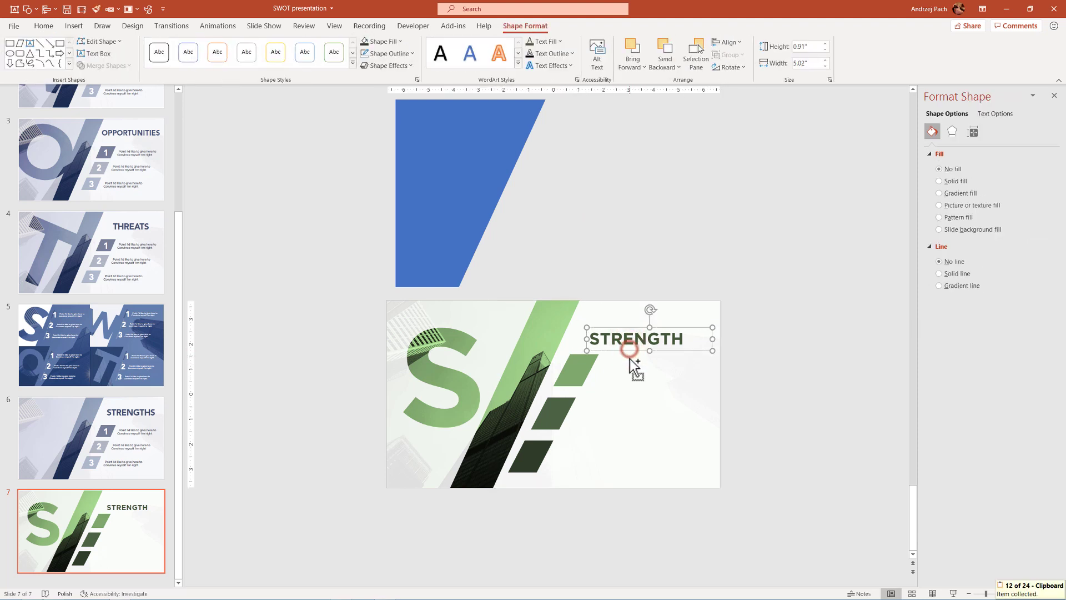
pyautogui.hotkey('ctrl', 'v')
pyautogui.moveTo(631, 355); pyautogui.dragTo(601, 383)
pyautogui.doubleClick(596, 381)
pyautogui.press('BackSpace')
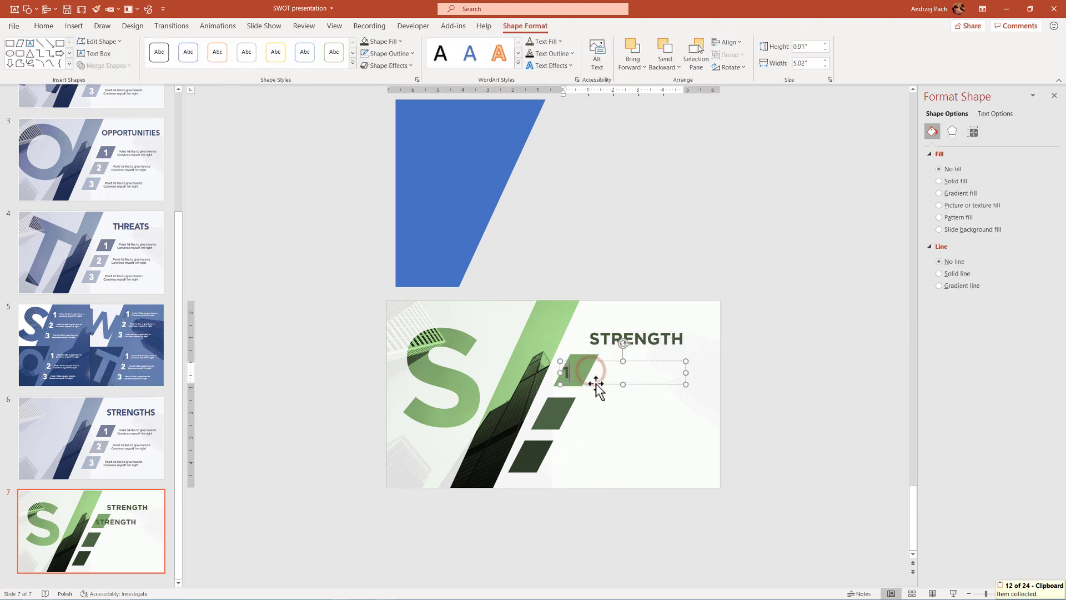
pyautogui.write('1')
pyautogui.moveTo(686, 372); pyautogui.dragTo(586, 382)
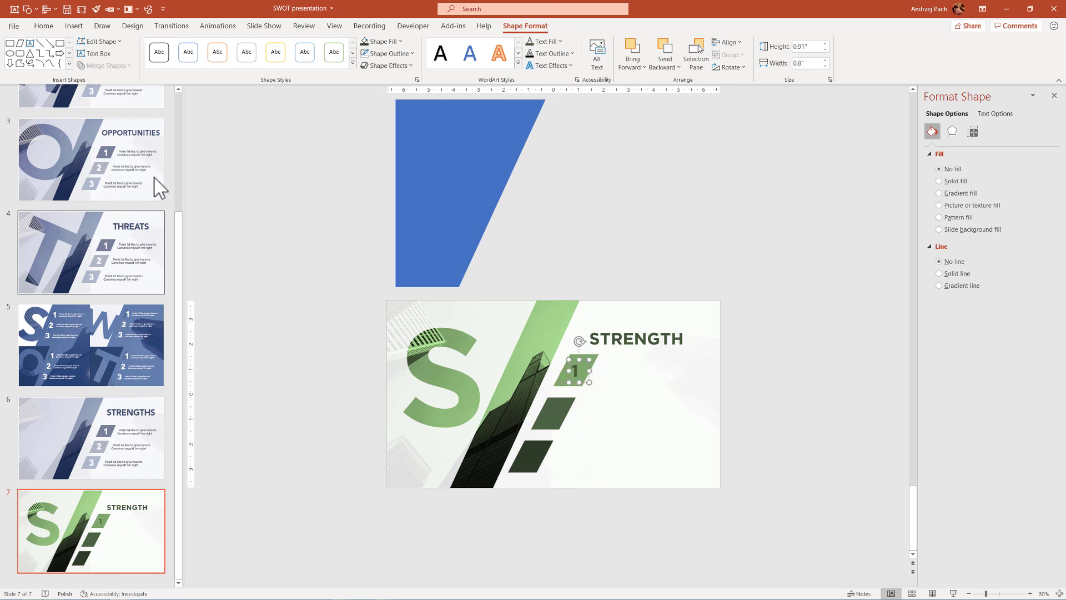
pyautogui.scroll(3, 129, 162)
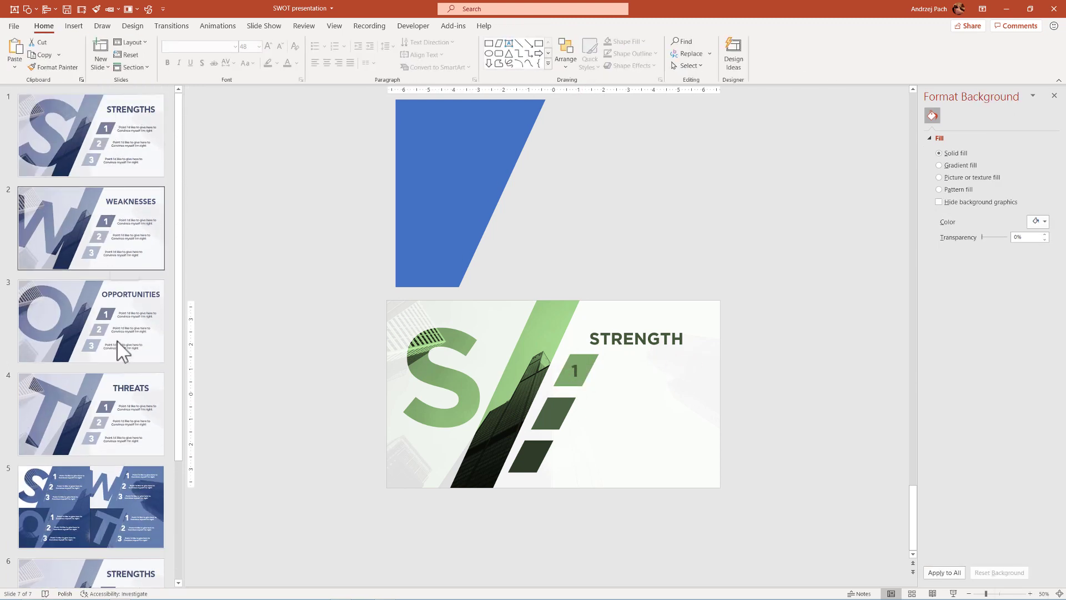
# Step: Compare slide 1's number styling, then duplicate the green STRENGTH slide as a new last slide
pyautogui.click(139, 143)
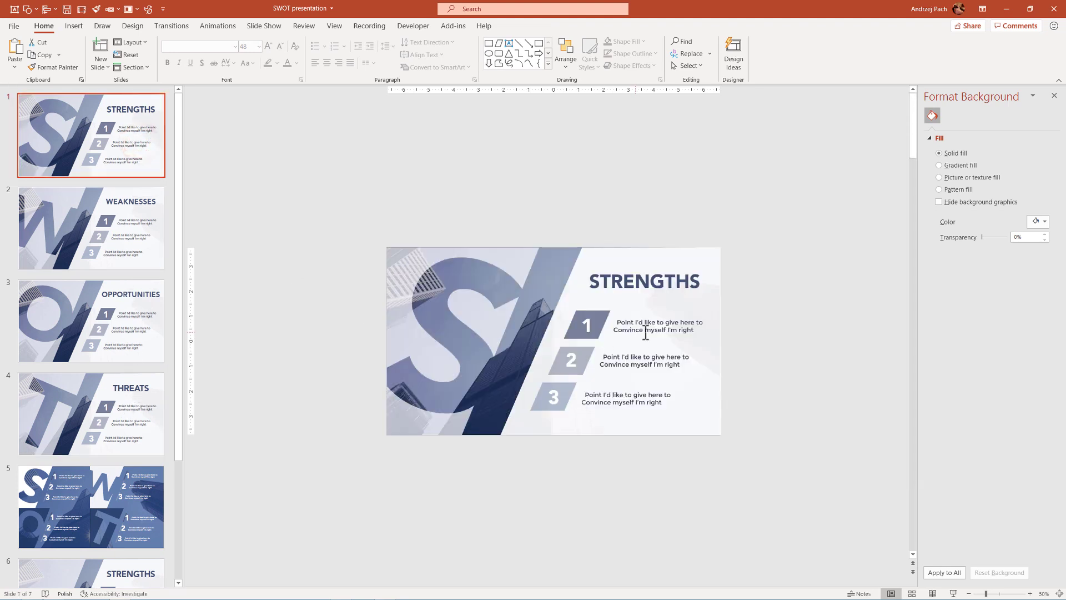
pyautogui.click(624, 322)
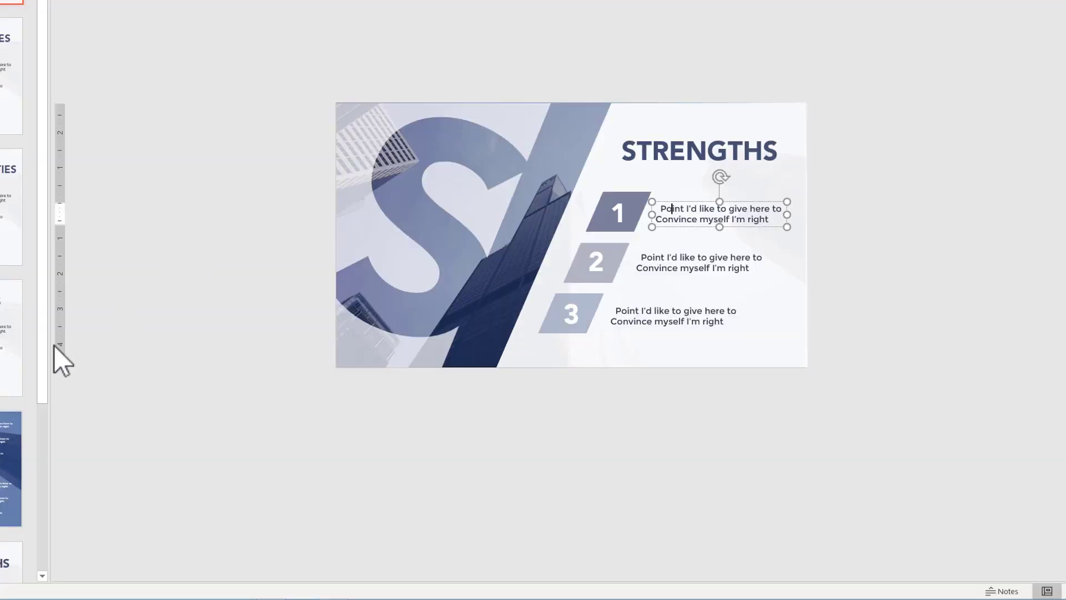
pyautogui.scroll(-4, 12, 300)
pyautogui.click(11, 502)
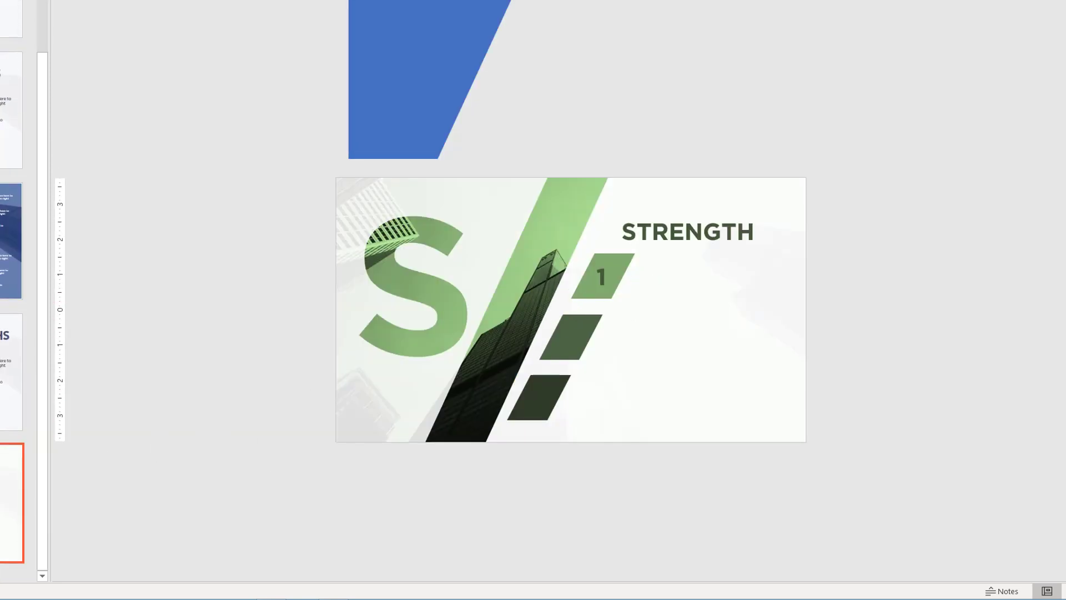
pyautogui.hotkey('ctrl', 'd')
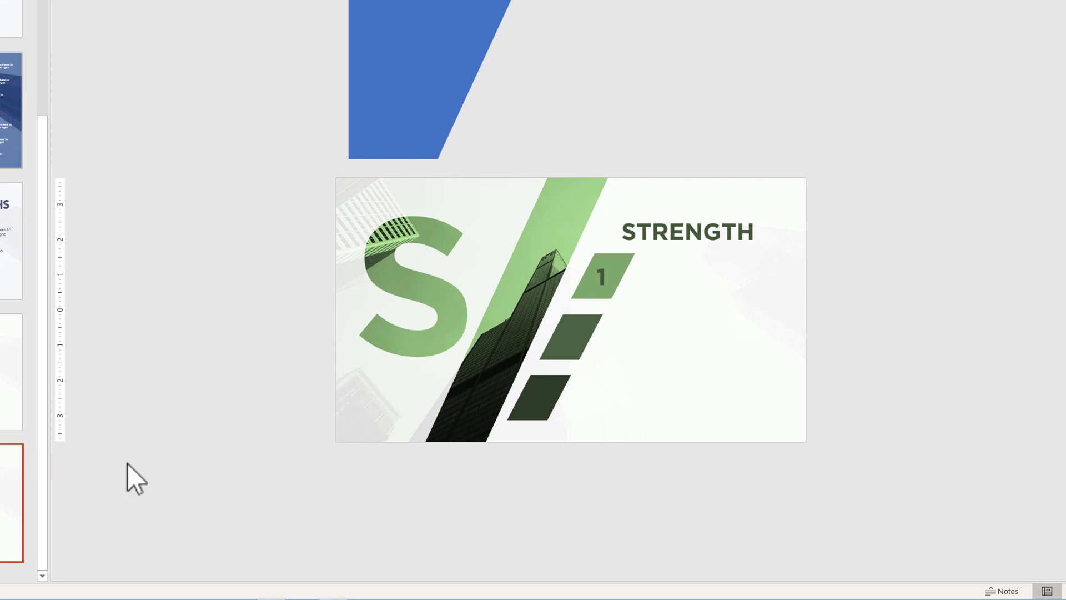
# Step: On slide 8, delete the white overlay and shrink the white diagonal panel into the top-left corner
pyautogui.click(671, 282)
pyautogui.press('Delete')
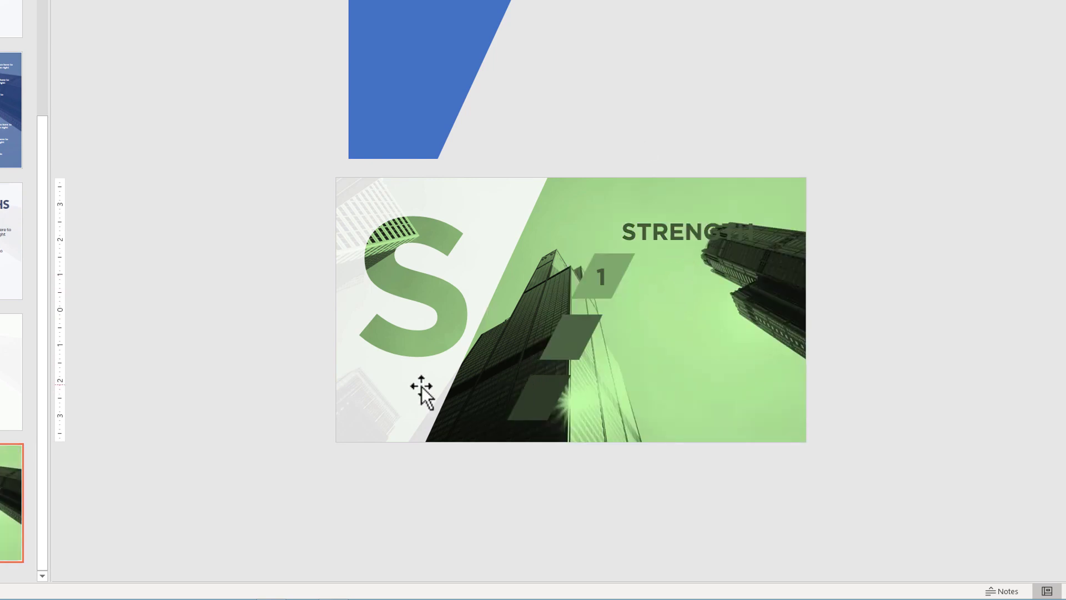
pyautogui.click(420, 385)
pyautogui.moveTo(547, 442); pyautogui.dragTo(447, 315)
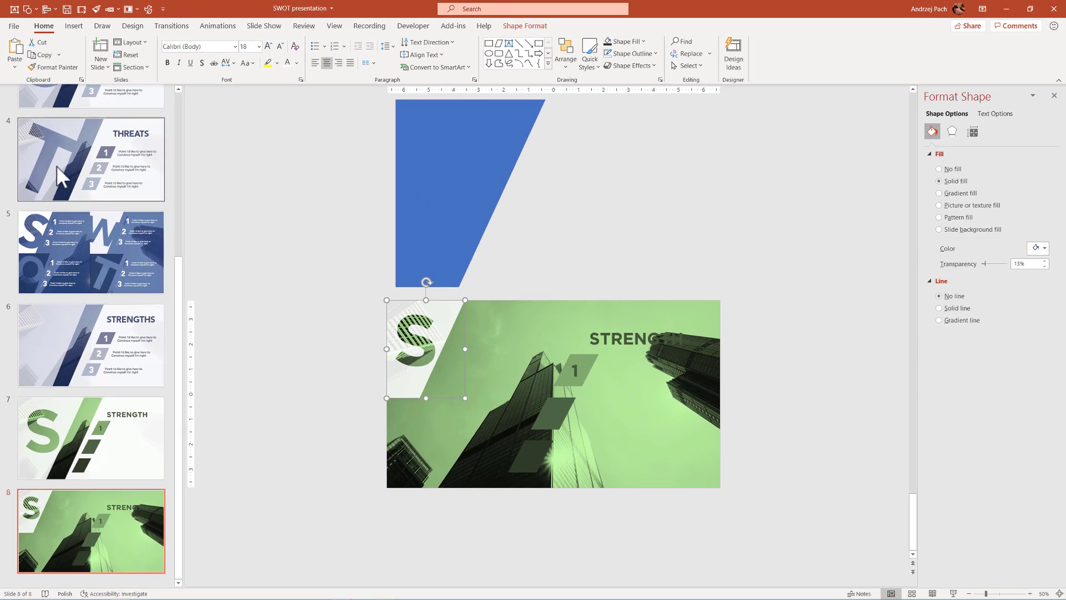
pyautogui.press('Escape')
pyautogui.scroll(5, 55, 165)
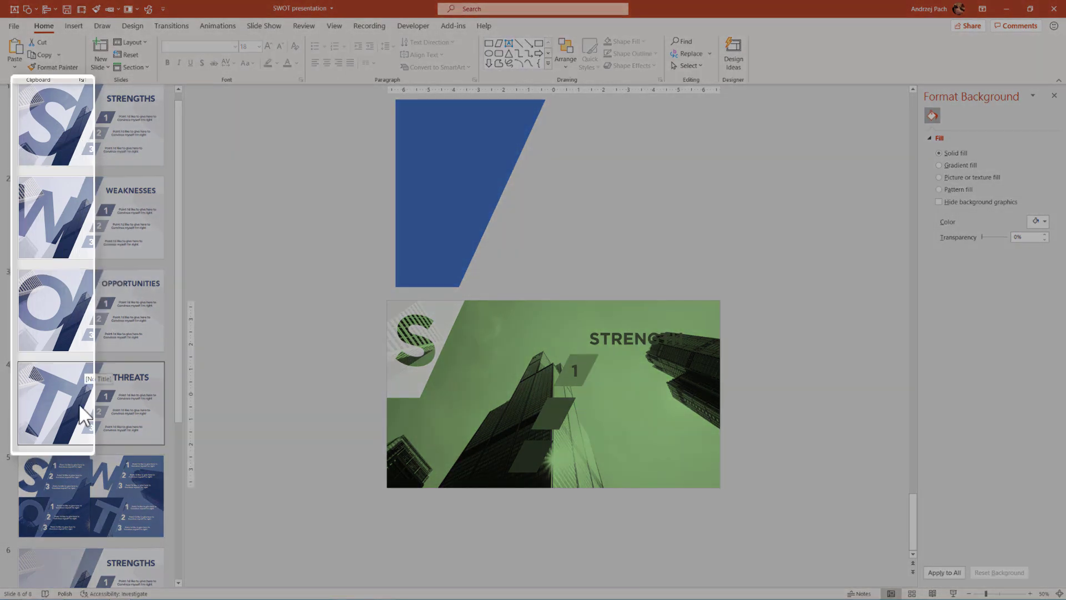
# Step: Copy the numbered shapes from the OPPORTUNITIES slide
pyautogui.click(55, 345)
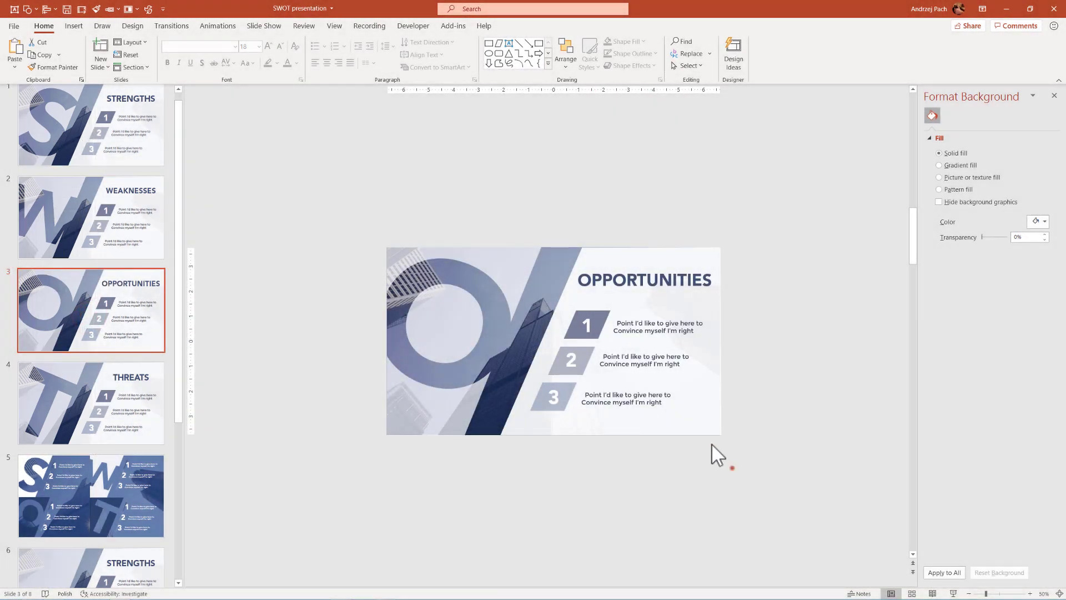
pyautogui.moveTo(732, 468); pyautogui.dragTo(521, 274)
pyautogui.hotkey('ctrl', 'c')
# Step: Paste the numbers over the S quadrant of the SWOT slide, delete them, then drag the blue panel aside
pyautogui.click(106, 489)
pyautogui.hotkey('ctrl', 'v')
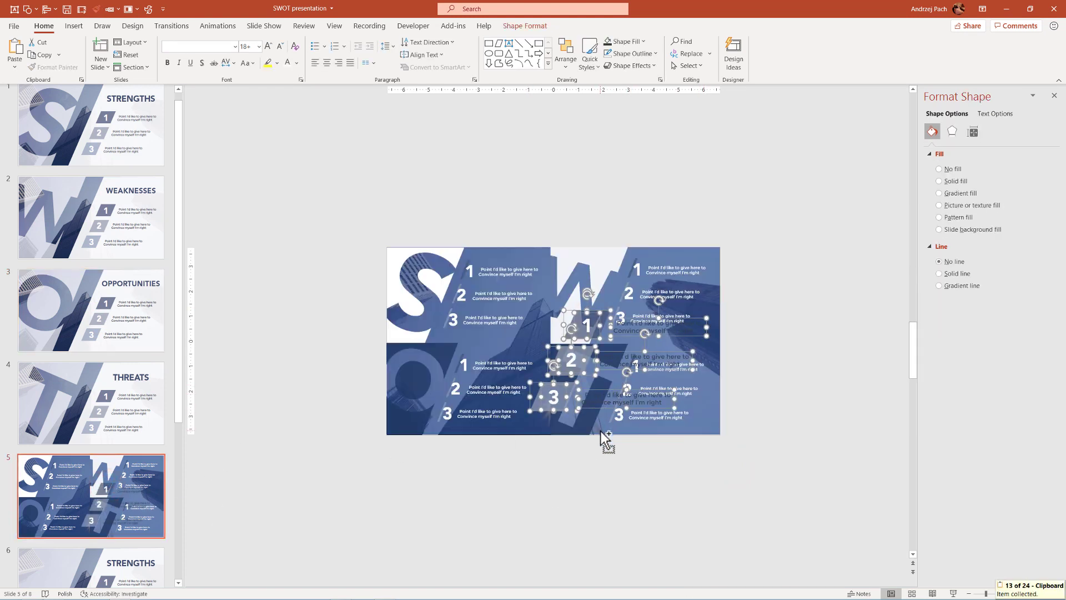
pyautogui.moveTo(592, 416); pyautogui.dragTo(525, 332)
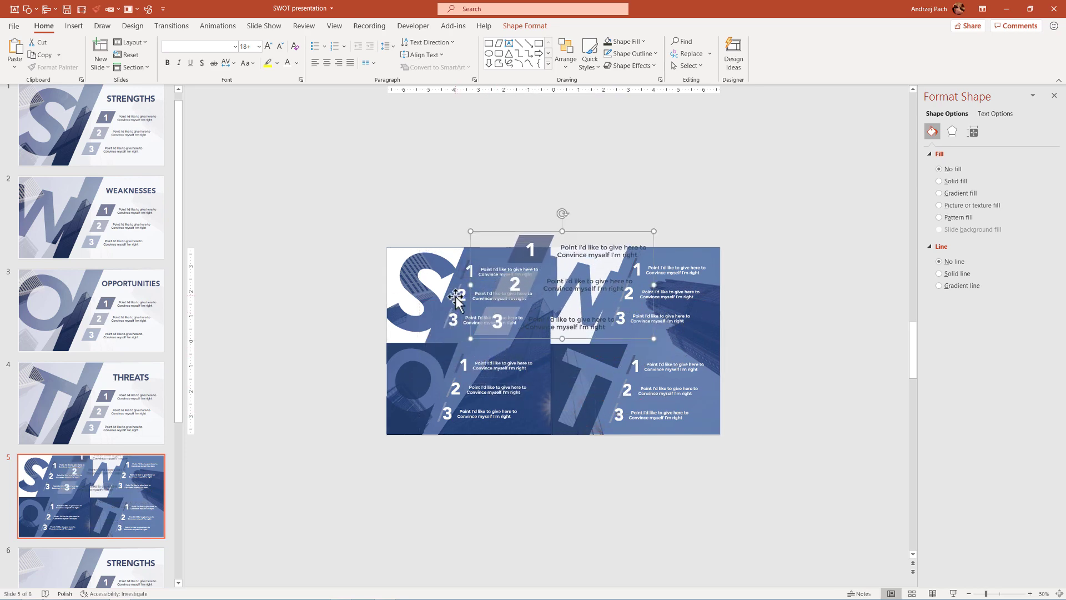
pyautogui.press('Delete')
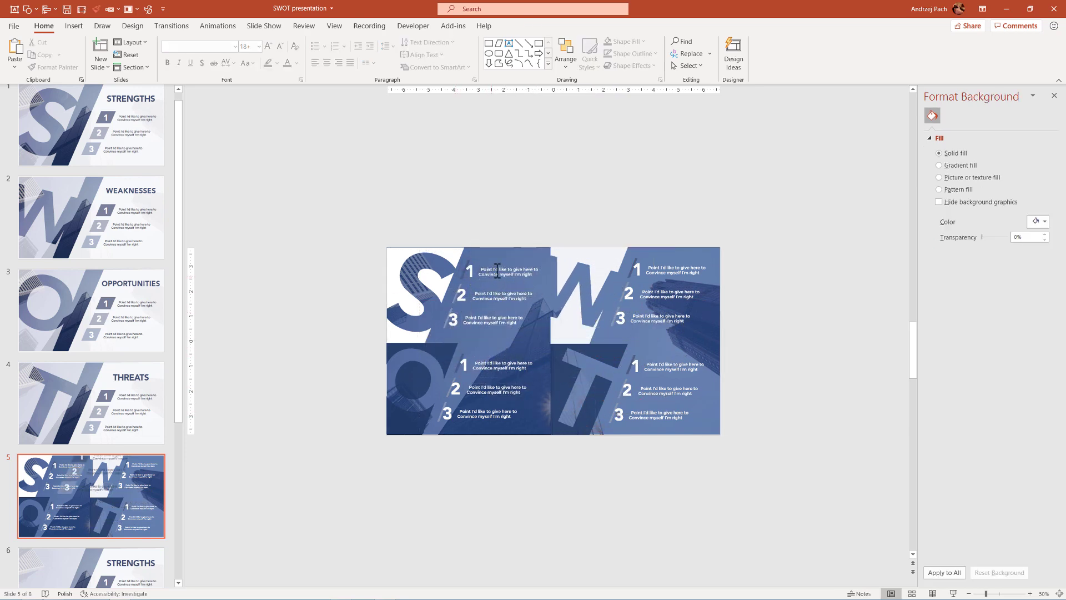
pyautogui.moveTo(522, 339); pyautogui.dragTo(546, 414)
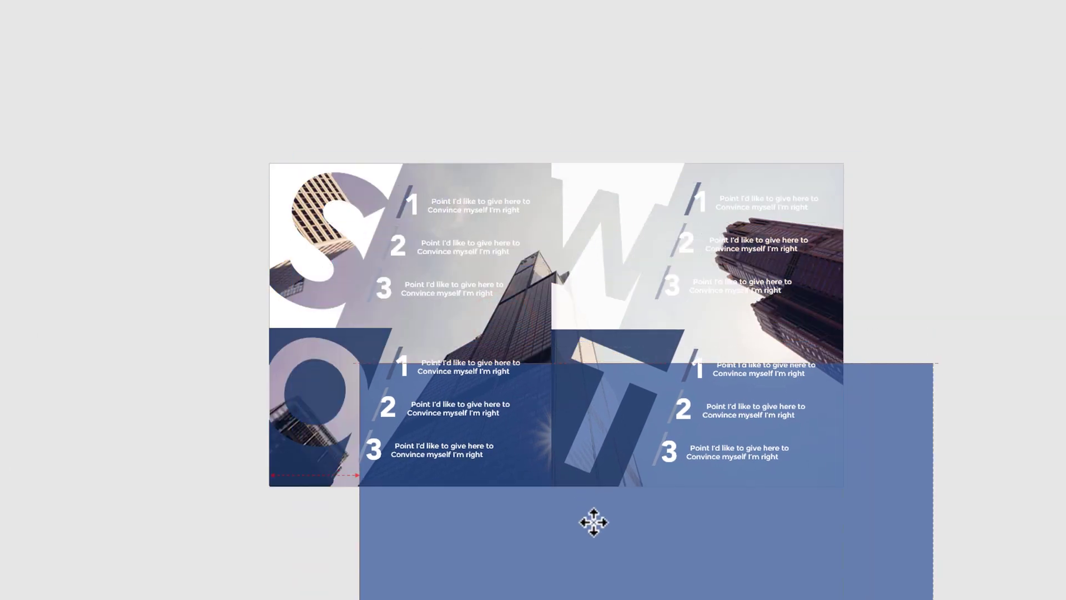